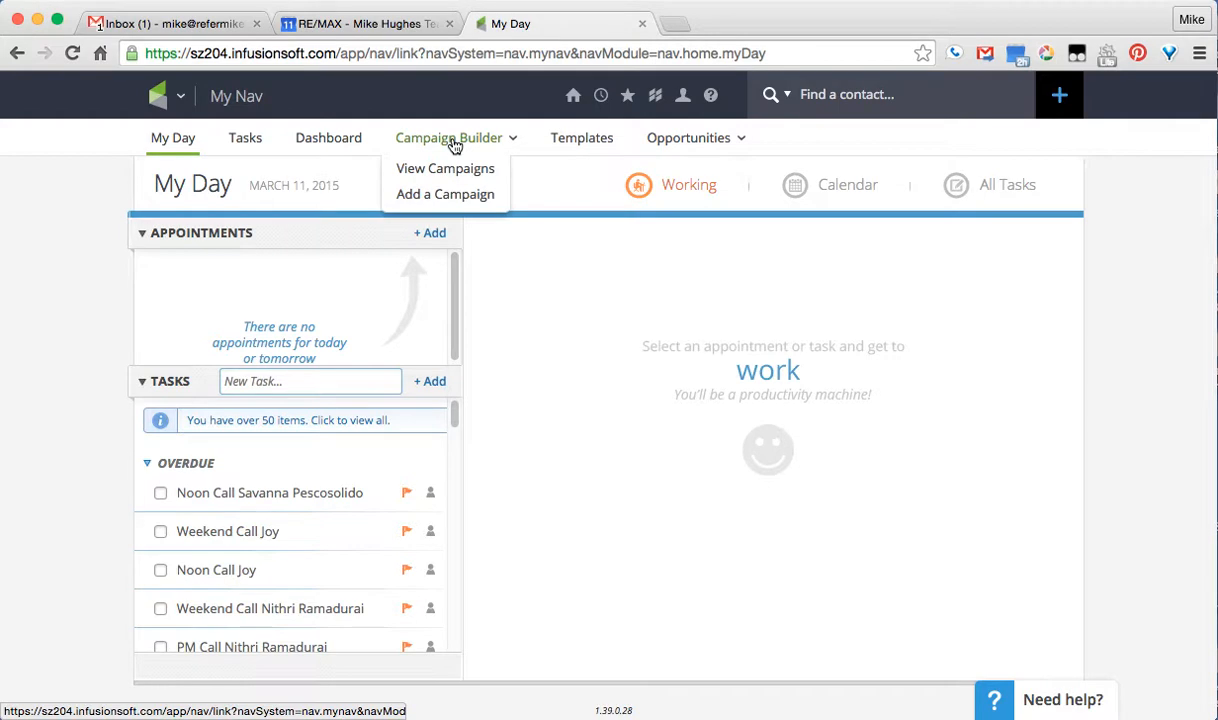
Go to Campaign Builder > View Campaigns to list all 51 campaigns
click(180, 100)
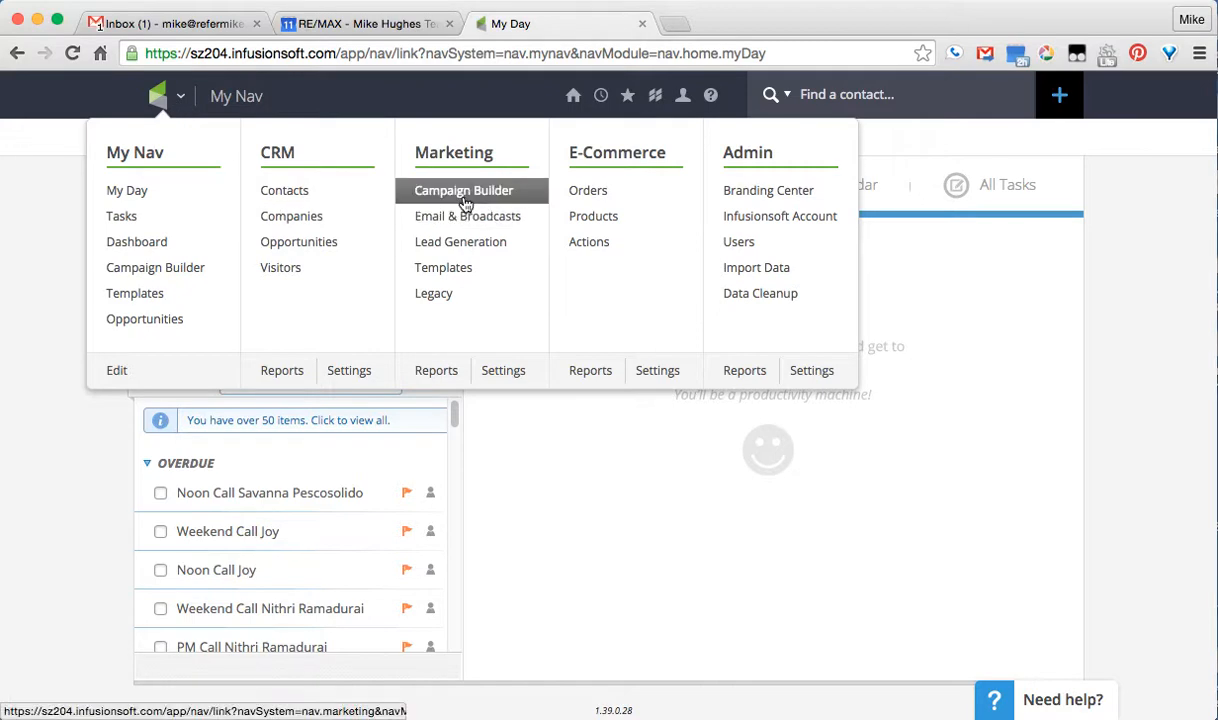
mouse_move(484, 144)
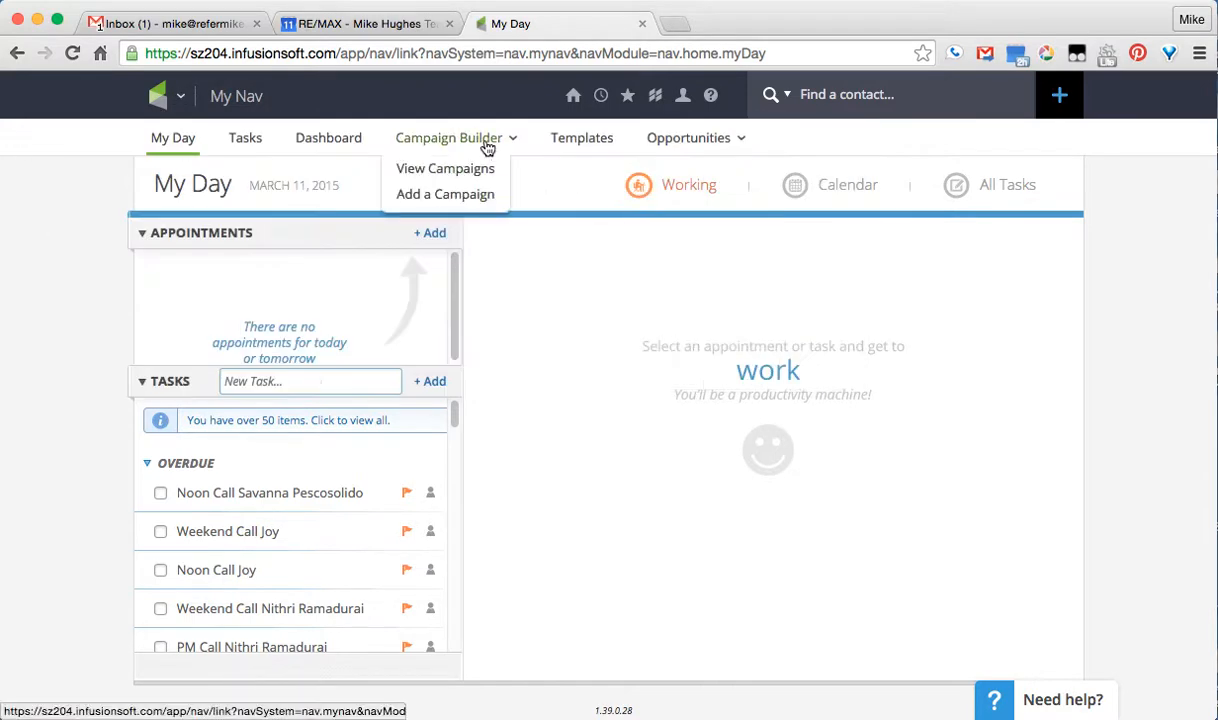
click(451, 172)
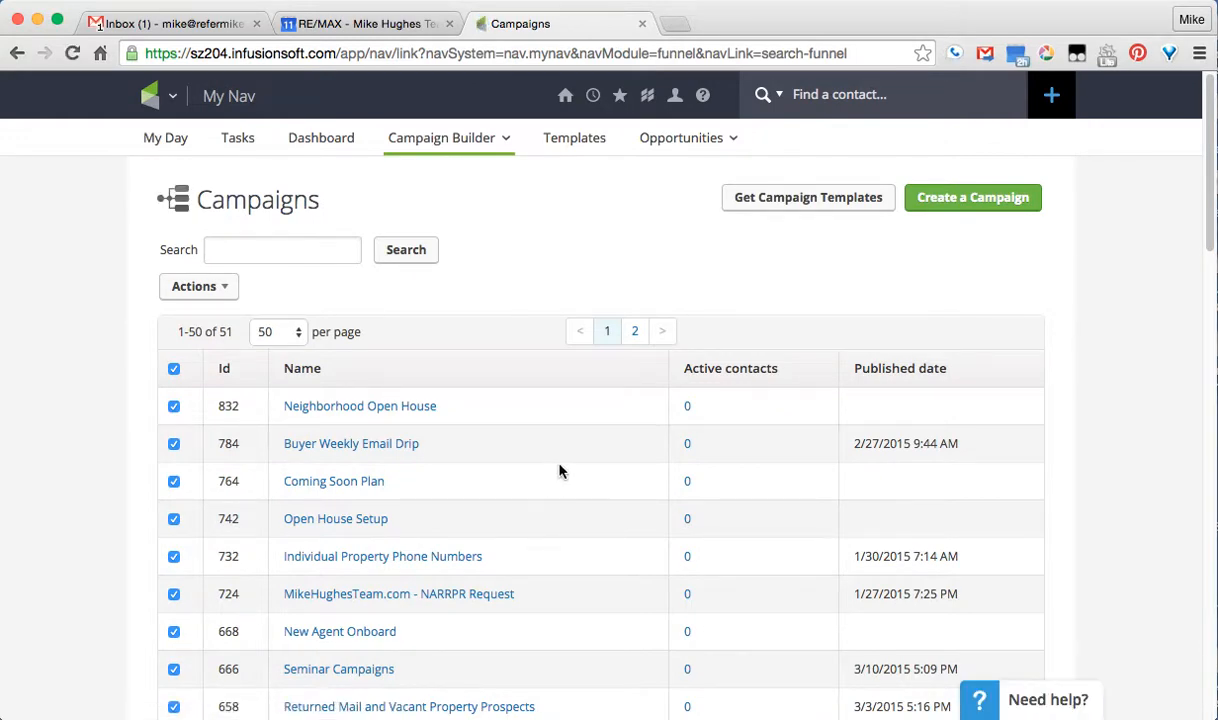
Scroll down the campaigns list and open the Team Notices campaign
scroll(557, 489, down, 5)
scroll(557, 491, down, 3)
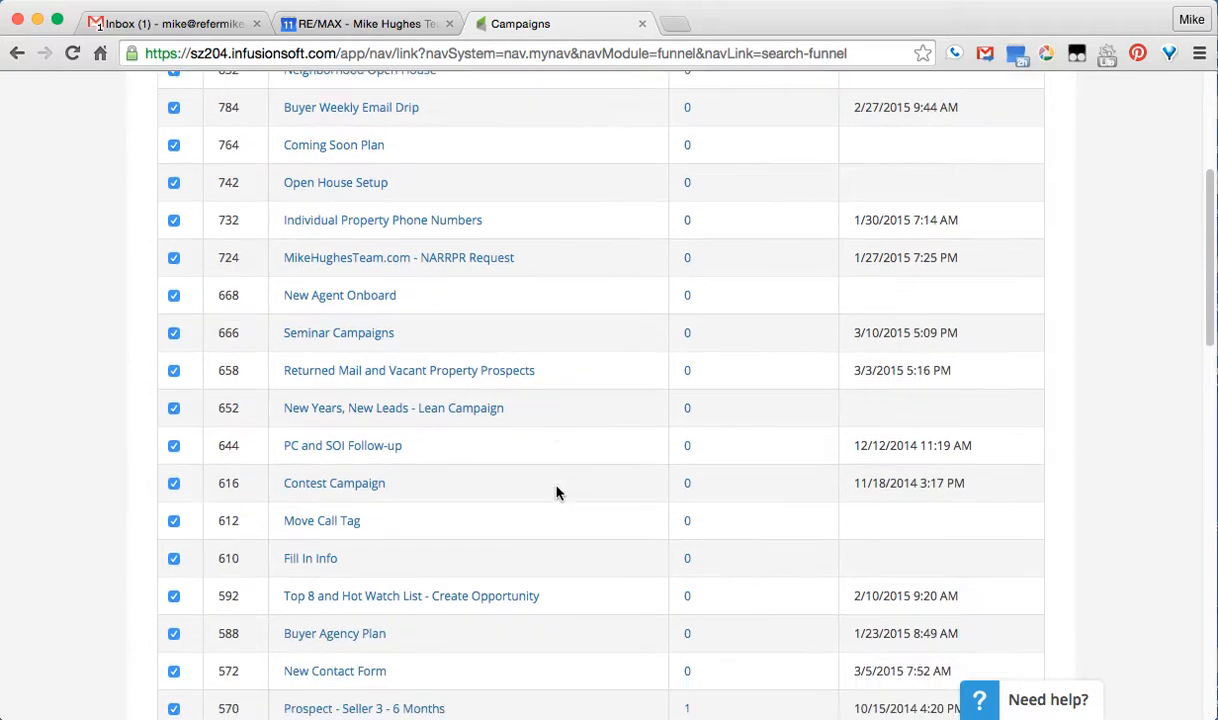
scroll(557, 492, down, 5)
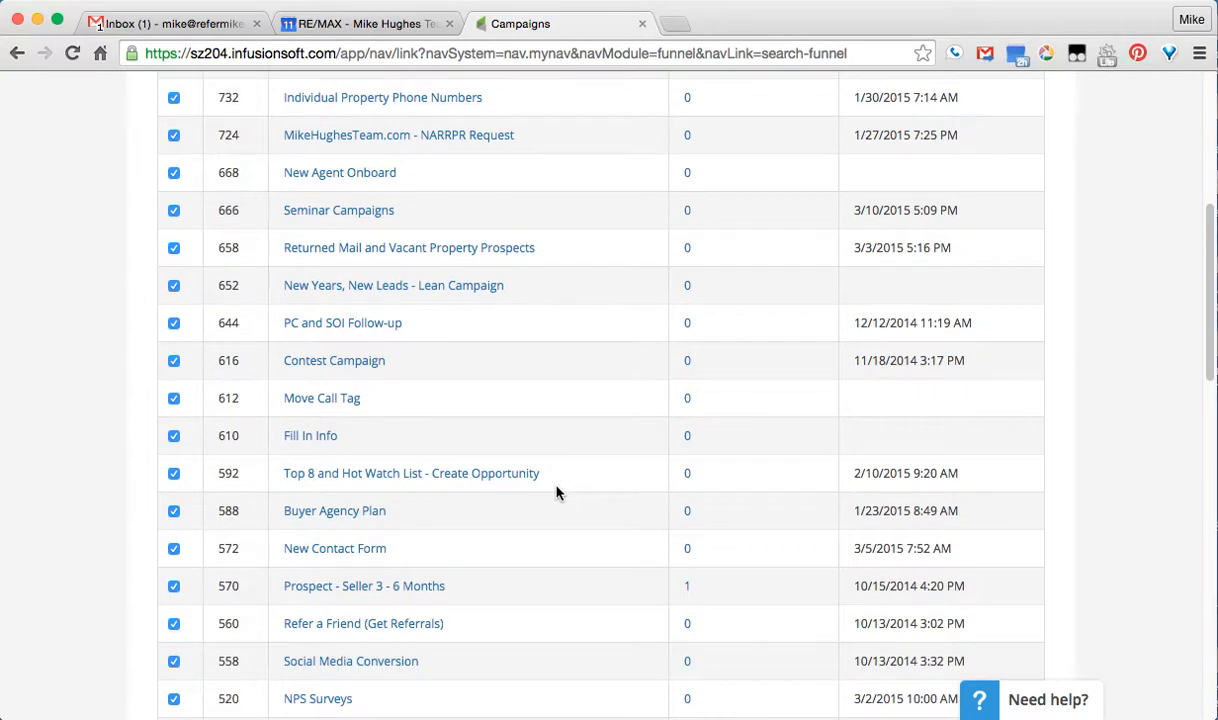
scroll(557, 492, down, 5)
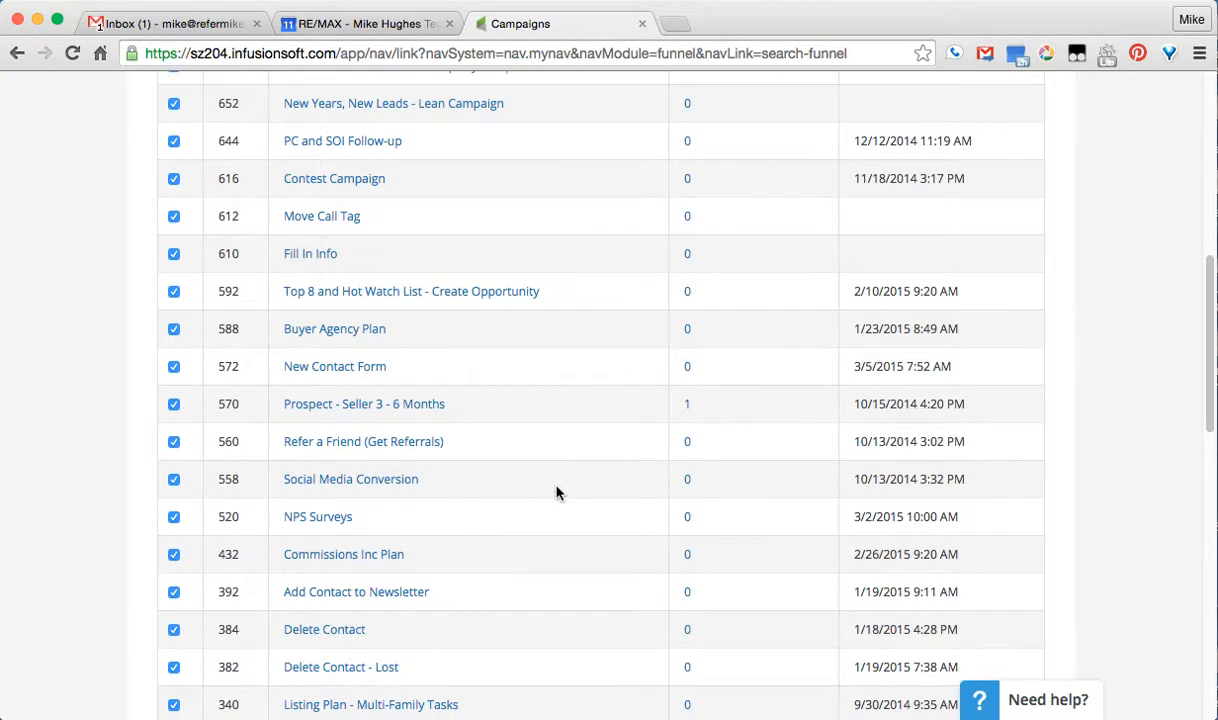
scroll(557, 492, down, 3)
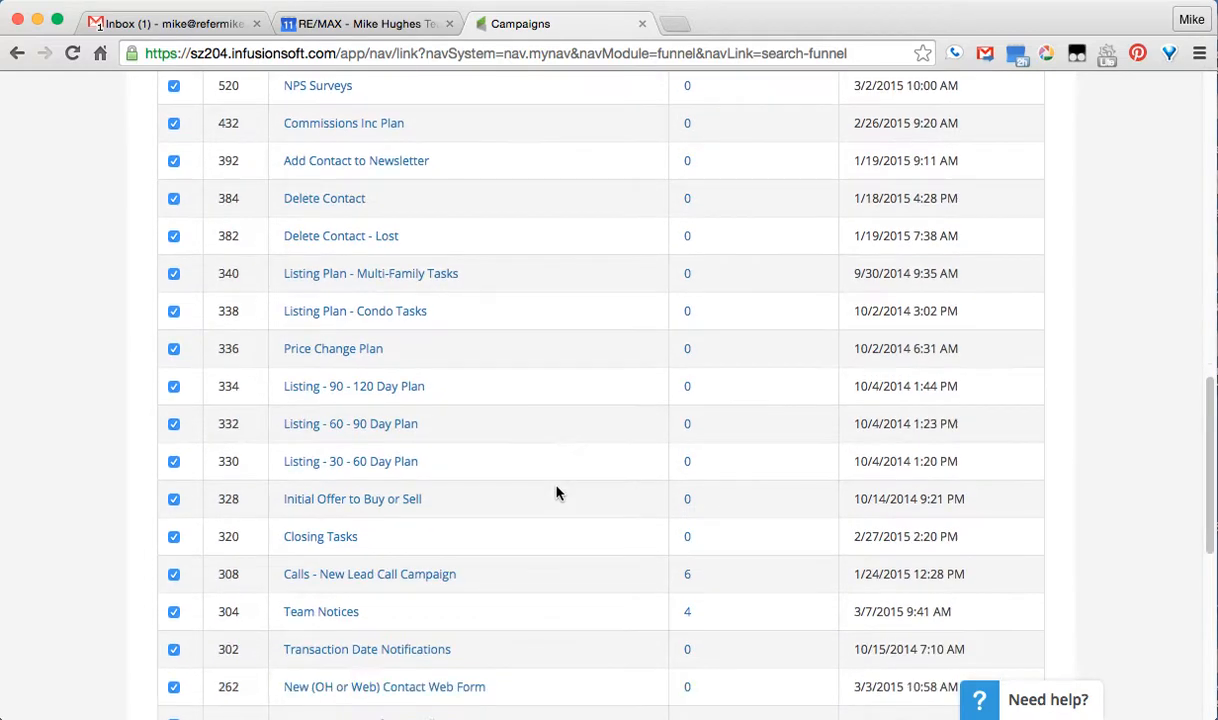
click(343, 618)
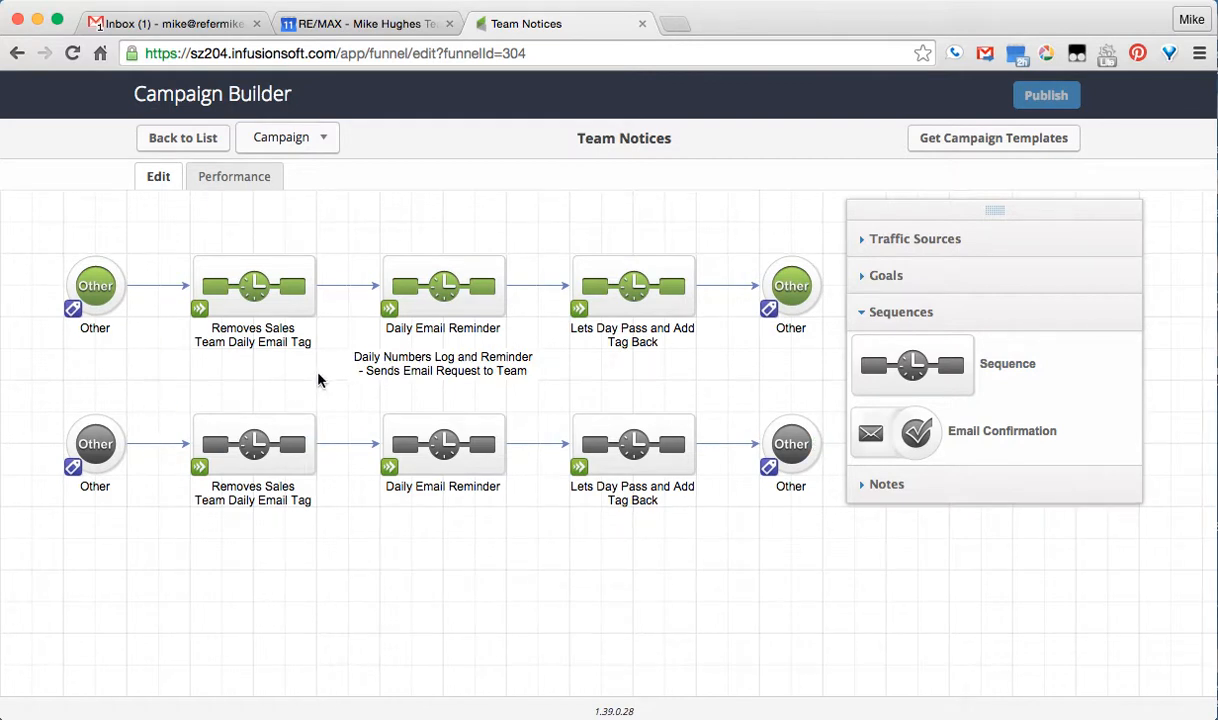
Check the starting tag goal and tag-removal sequence, then open the Daily Email Reminder sequence
double_click(110, 285)
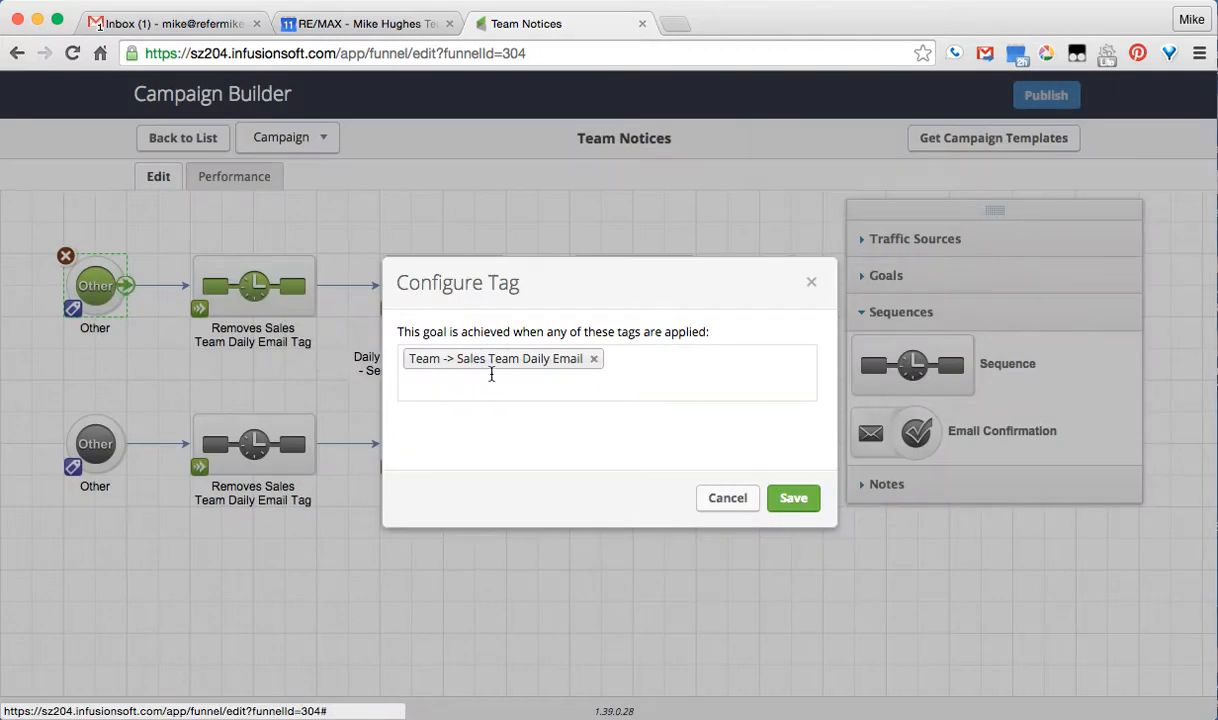
click(727, 497)
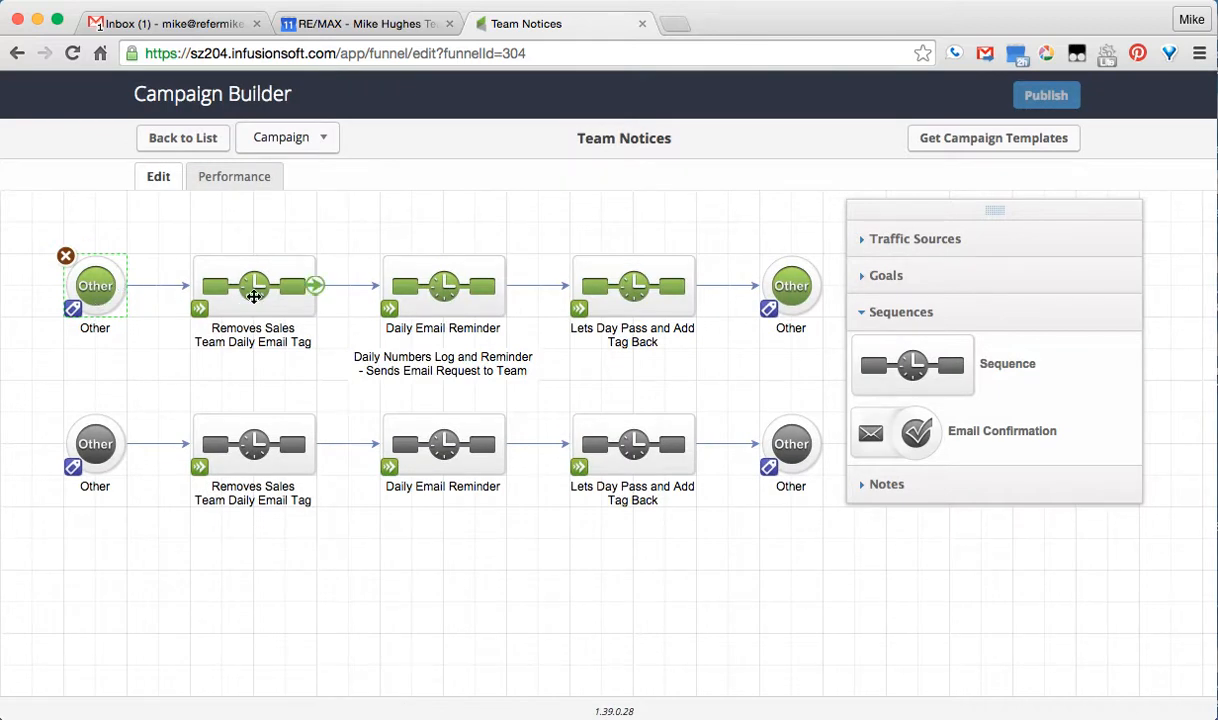
double_click(256, 299)
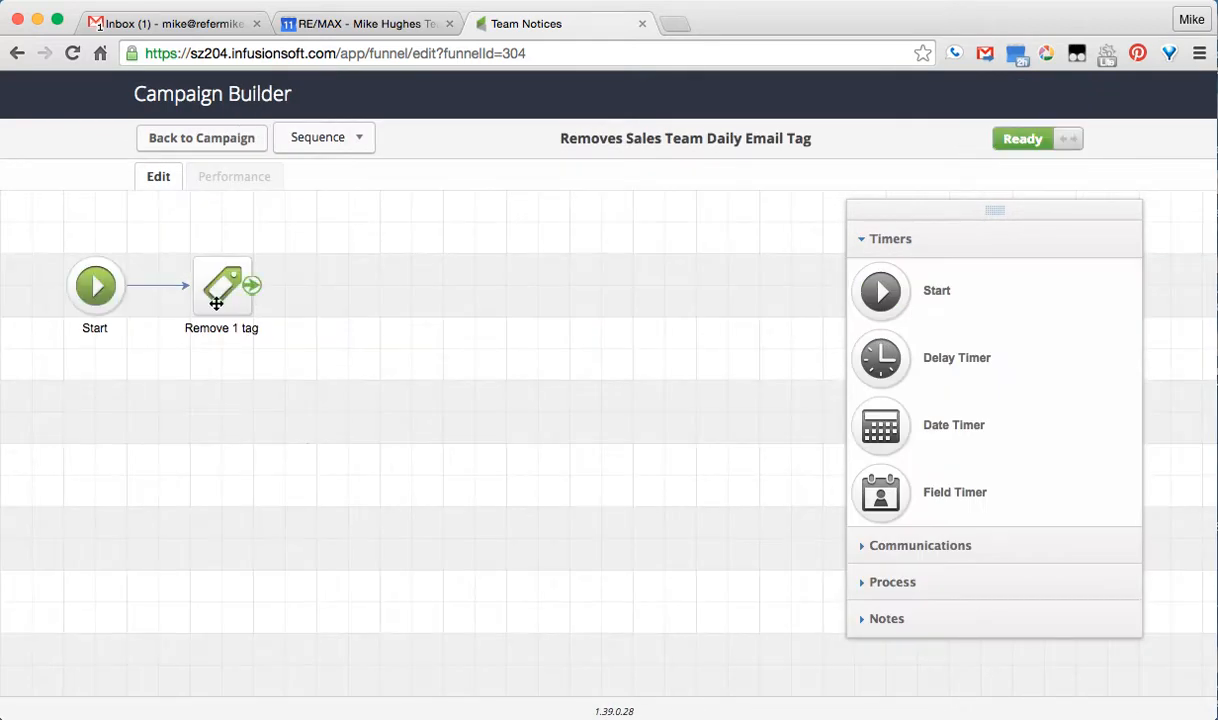
click(190, 140)
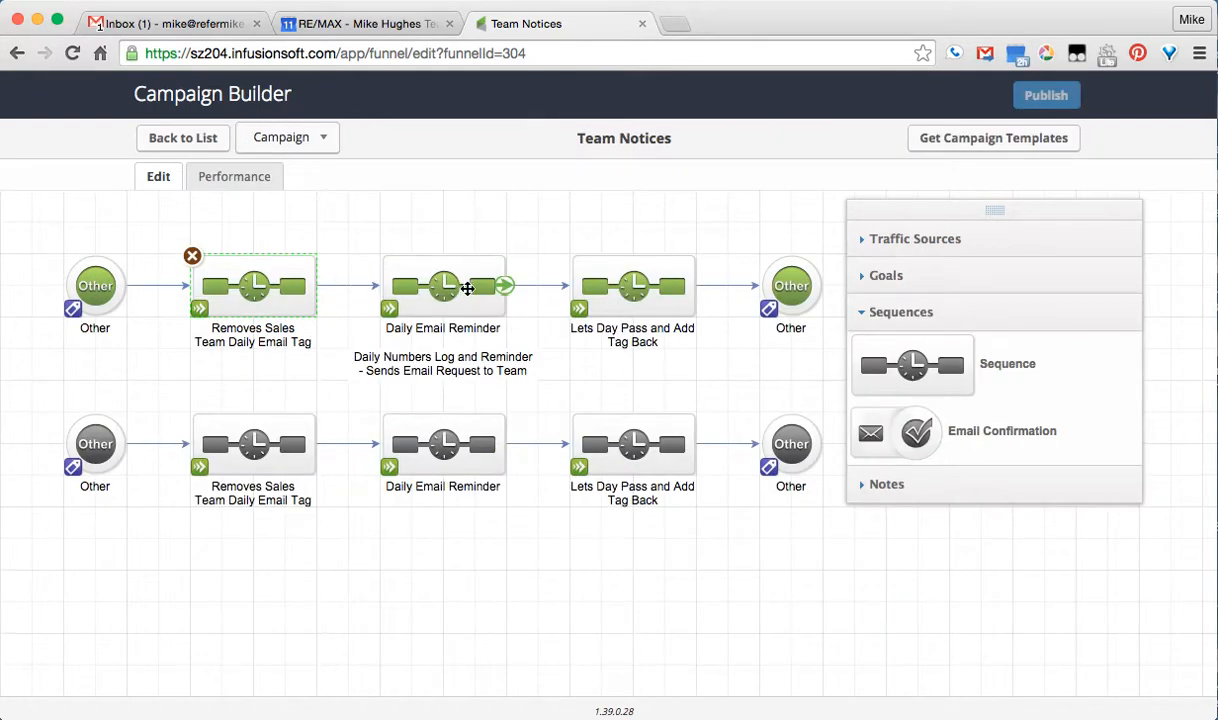
double_click(467, 289)
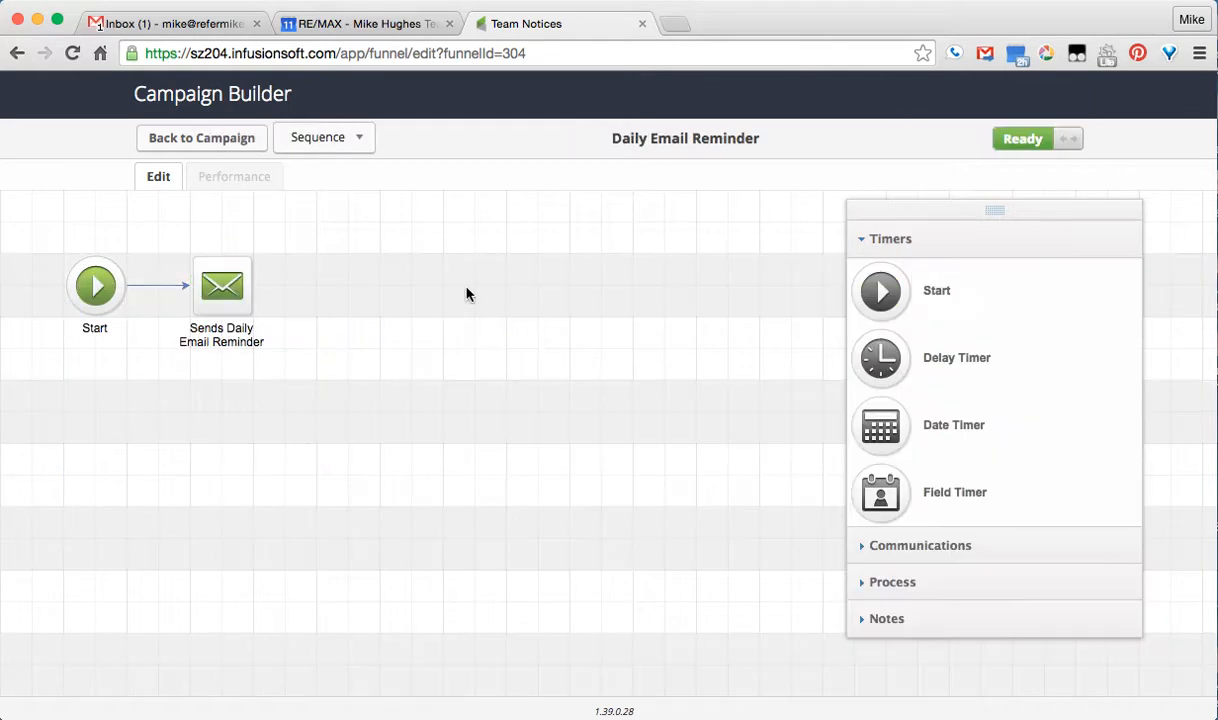
Open the Sends Daily Email Reminder email and scroll through its Daily Success Tracking body
double_click(221, 288)
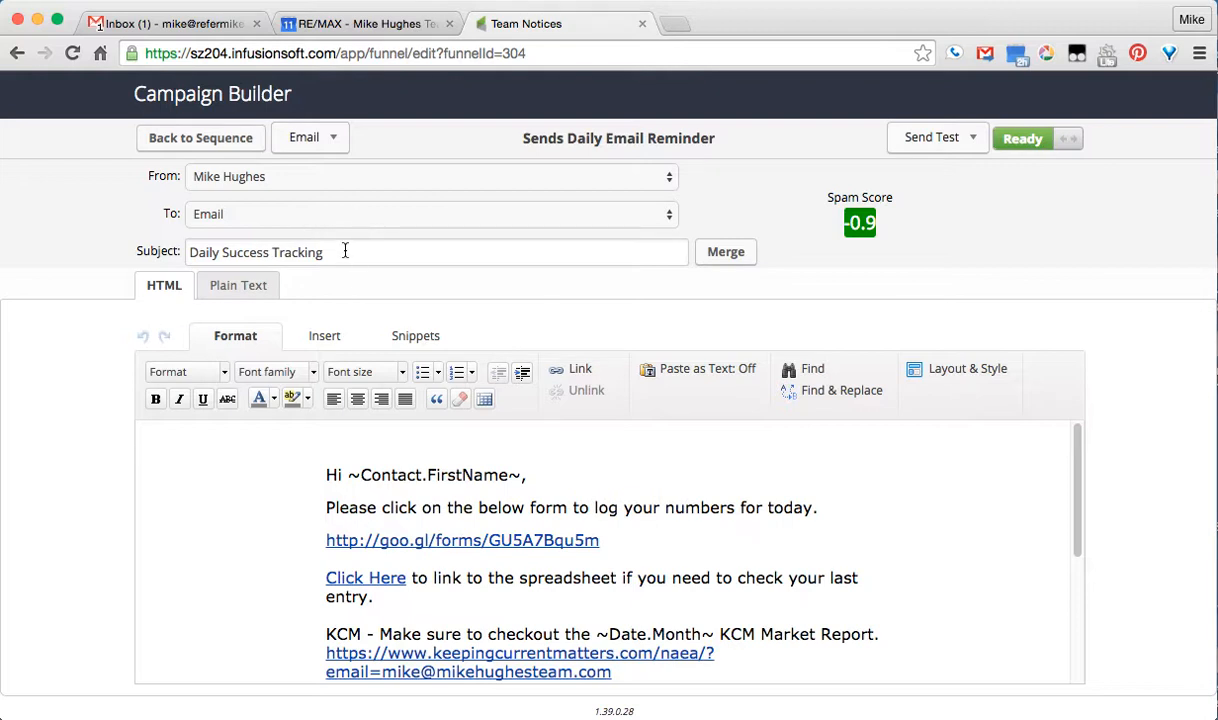
scroll(848, 535, down, 1)
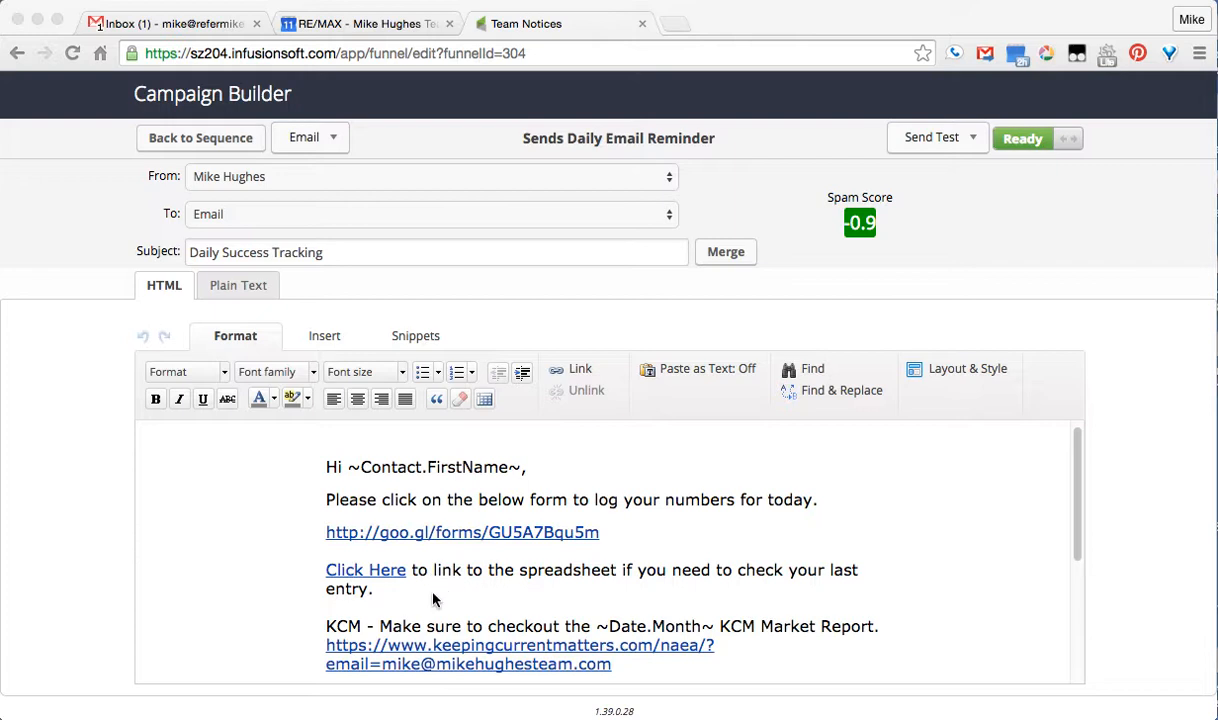
scroll(440, 590, down, 3)
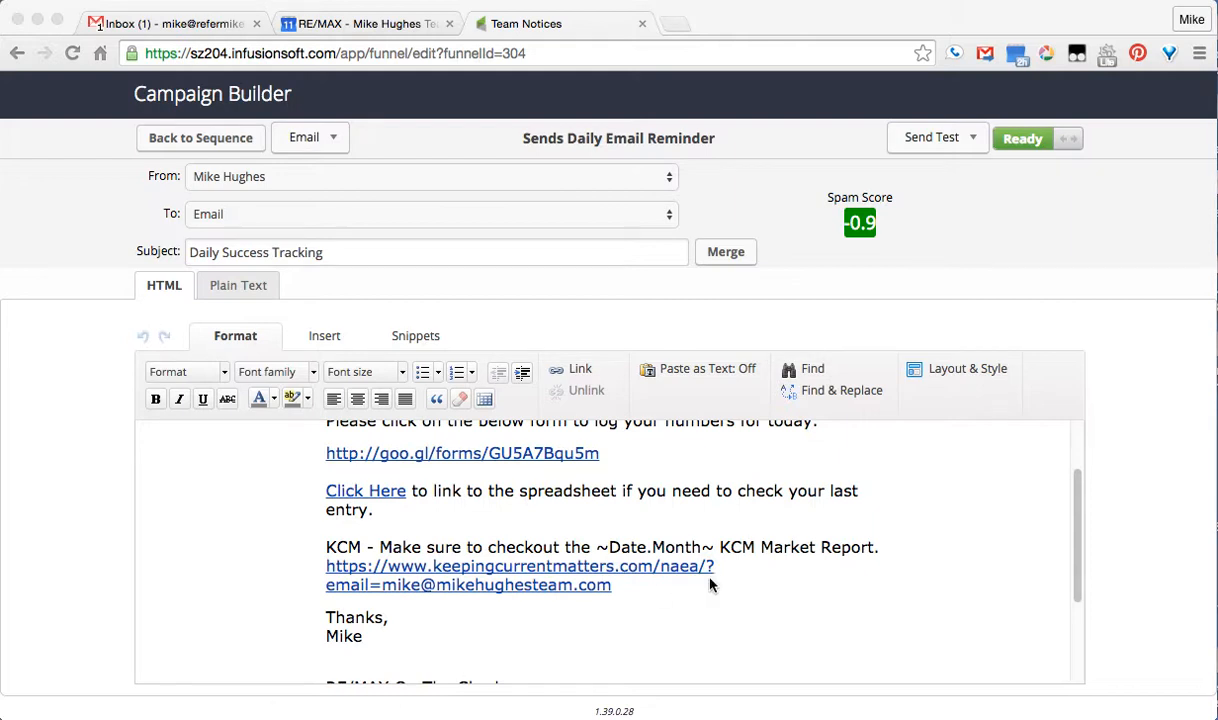
Insert an Infusionsoft "How Tos" line just above the 'Thanks,' sign-off
click(536, 607)
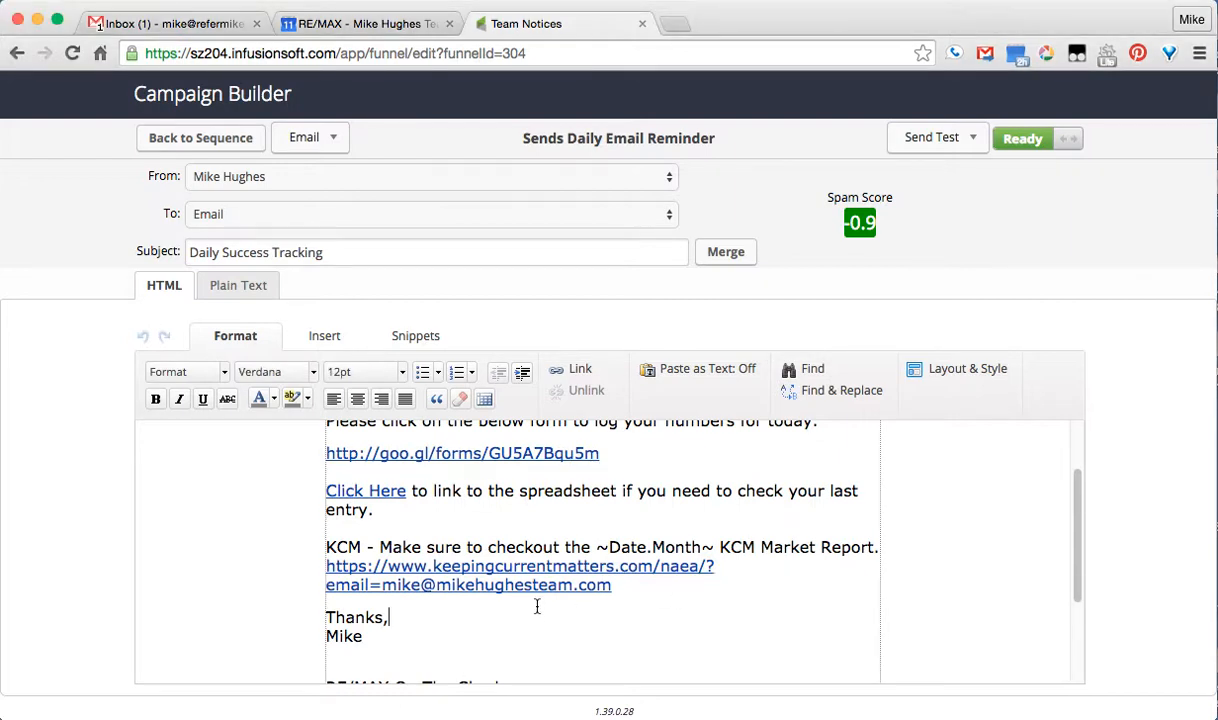
key(Up)
key(Return)
key(Return)
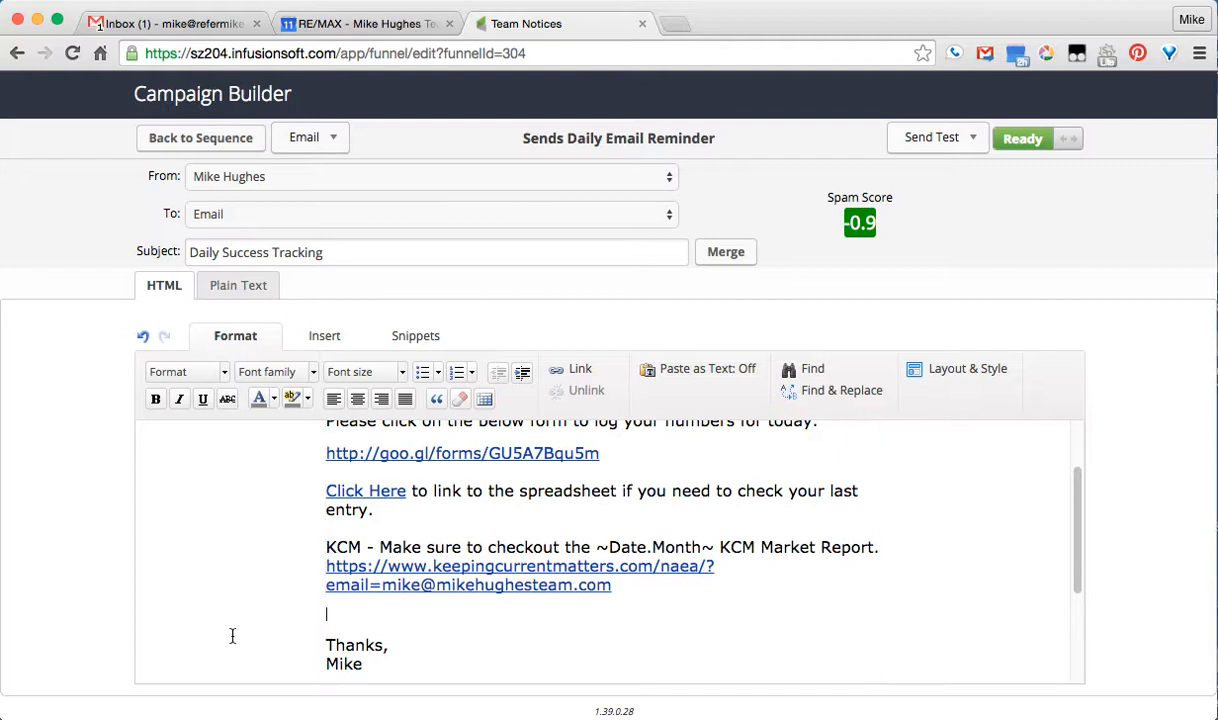
text(Infusionsoft How Tos)
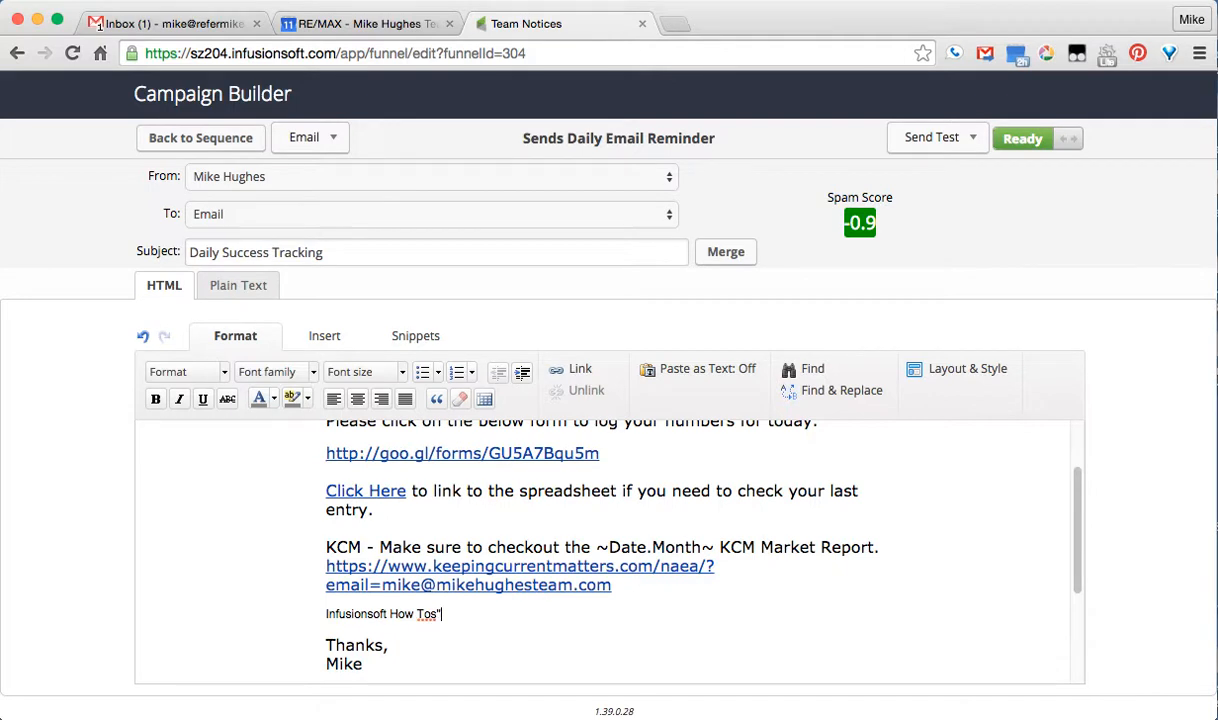
text(")
Paste the Google Docs URL on the line below and select it
key(Return)
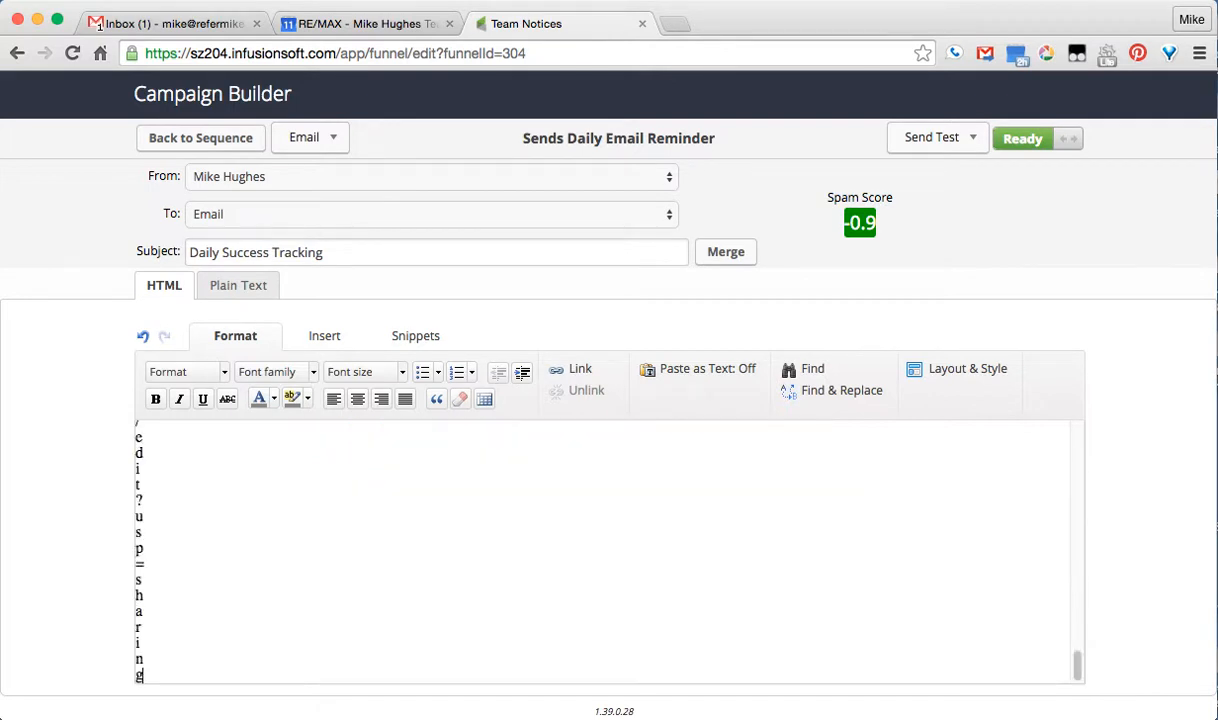
scroll(530, 587, up, 3)
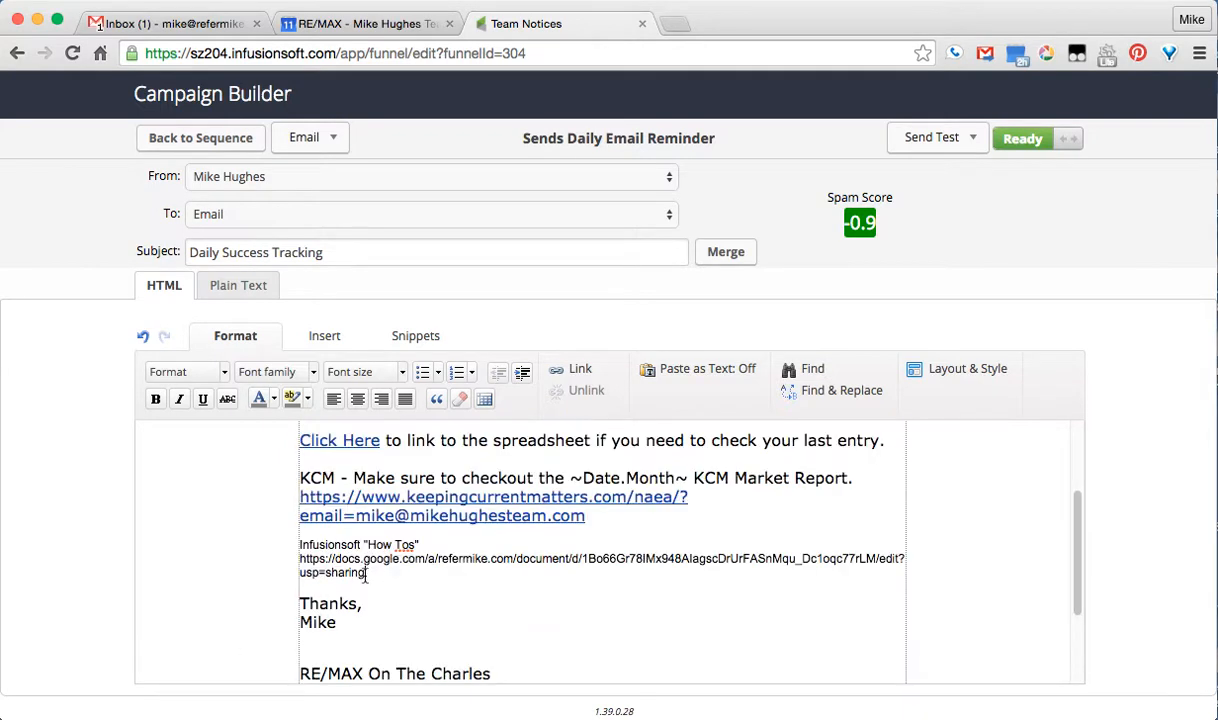
triple_click(293, 560)
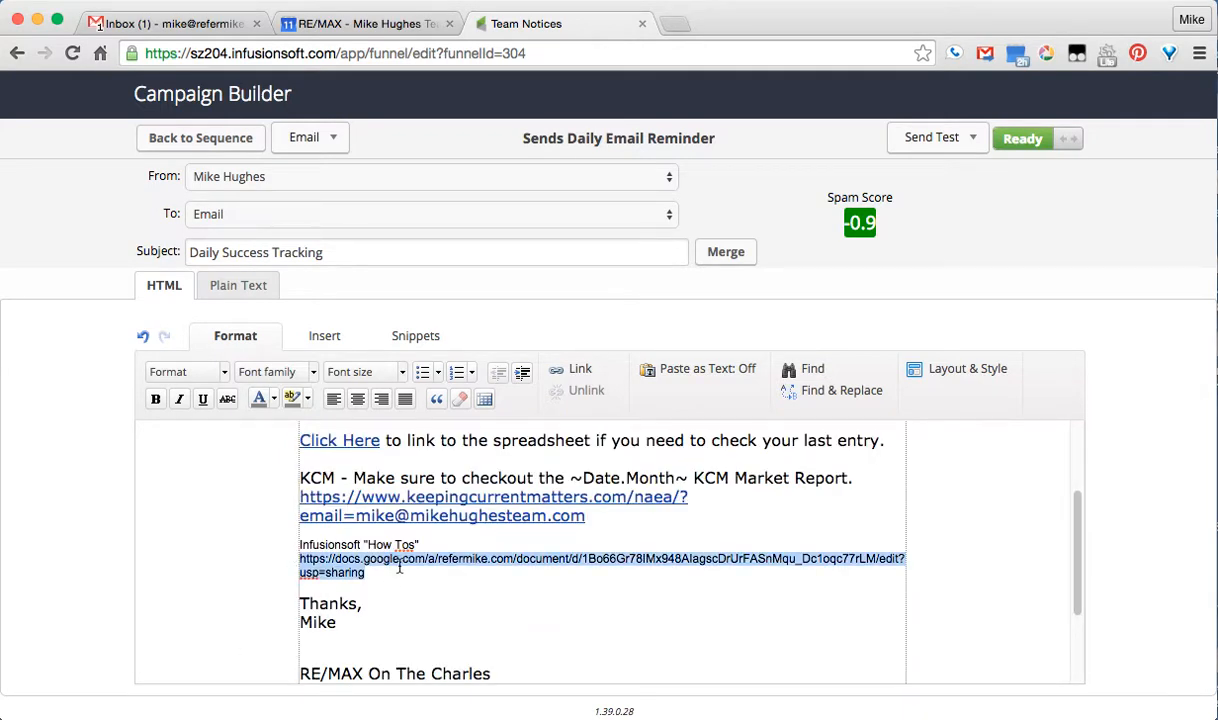
Hyperlink the selected Google Docs address to its own URL
click(580, 380)
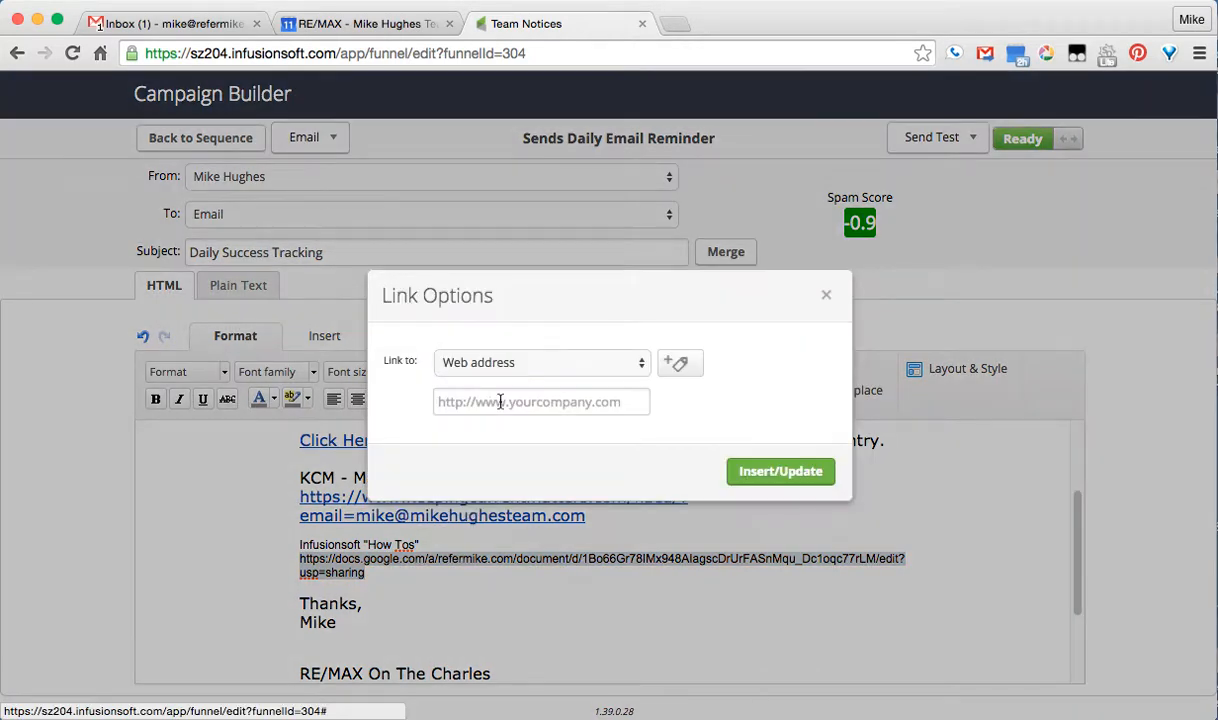
click(499, 401)
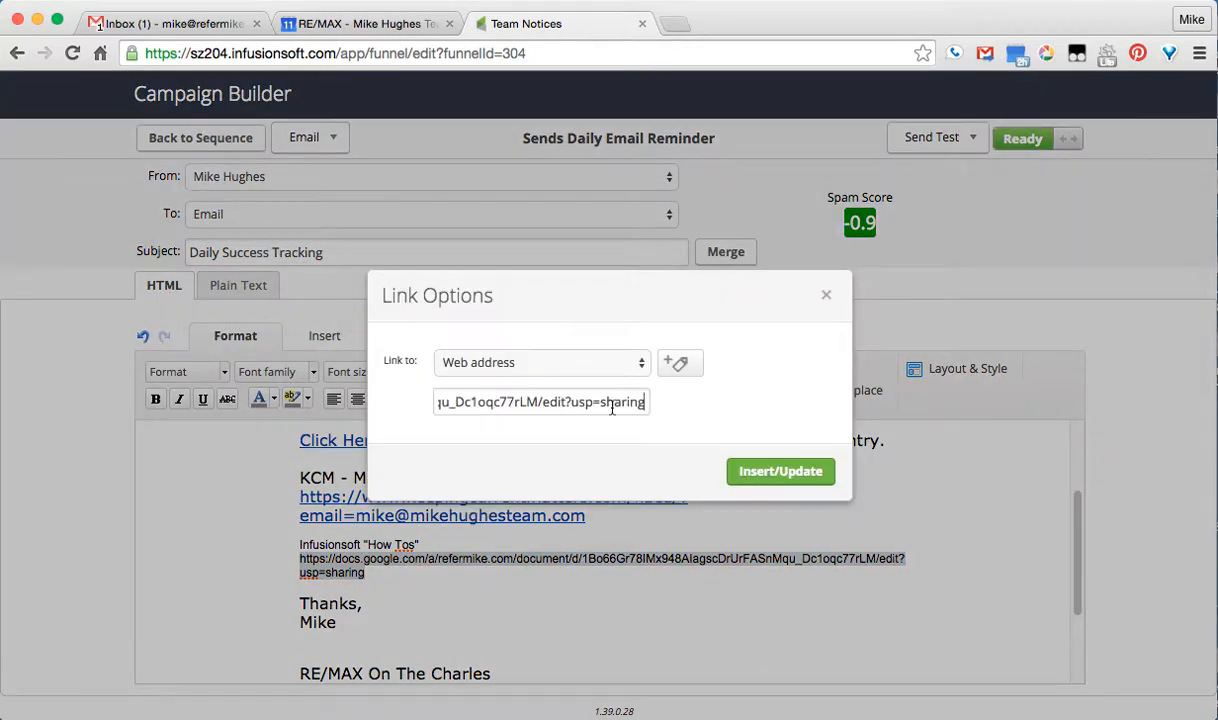
click(782, 472)
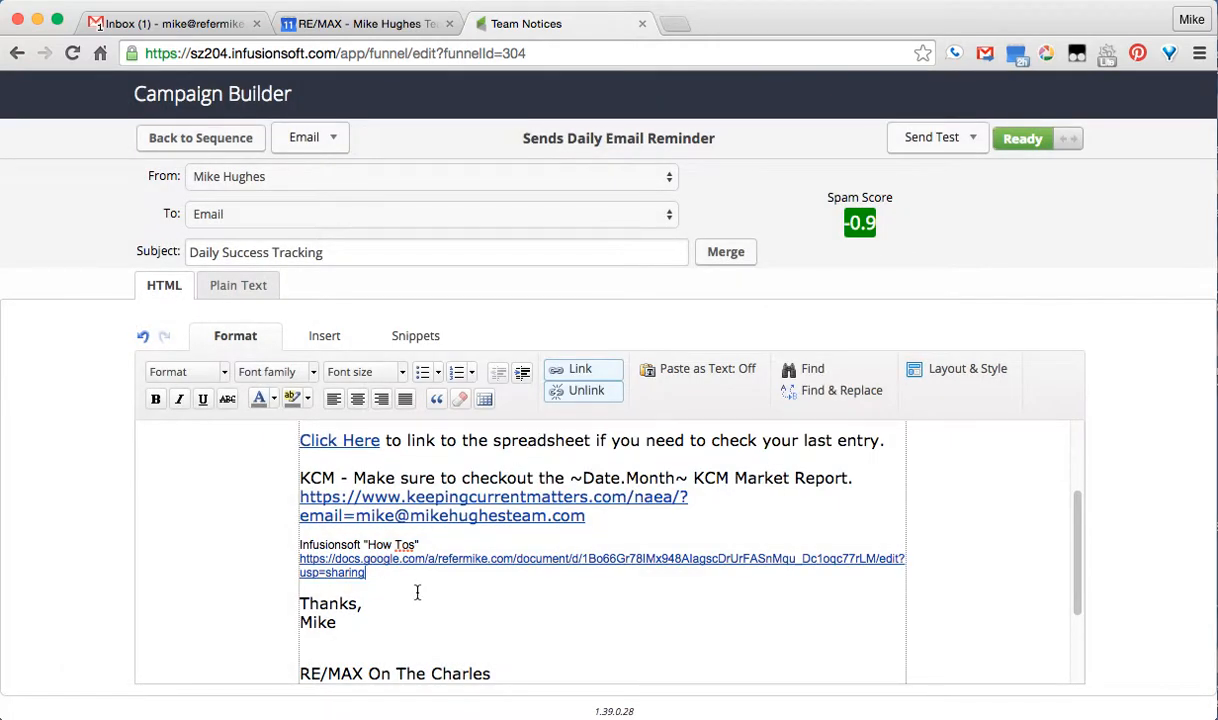
Select the email body text from the greeting through the Google Docs address
scroll(400, 563, up, 1)
scroll(390, 520, up, 2)
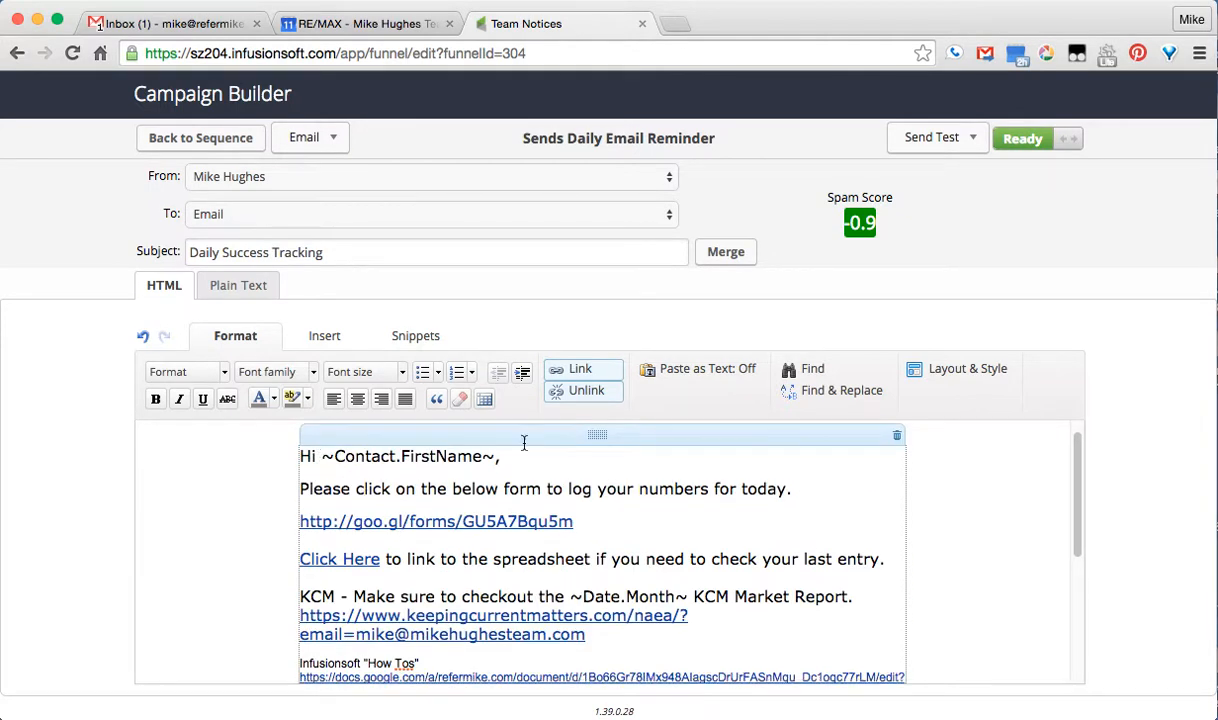
scroll(960, 540, down, 1)
mouse_move(292, 432)
mouse_down()
mouse_move(365, 575)
mouse_move(420, 570)
mouse_move(481, 712)
mouse_up()
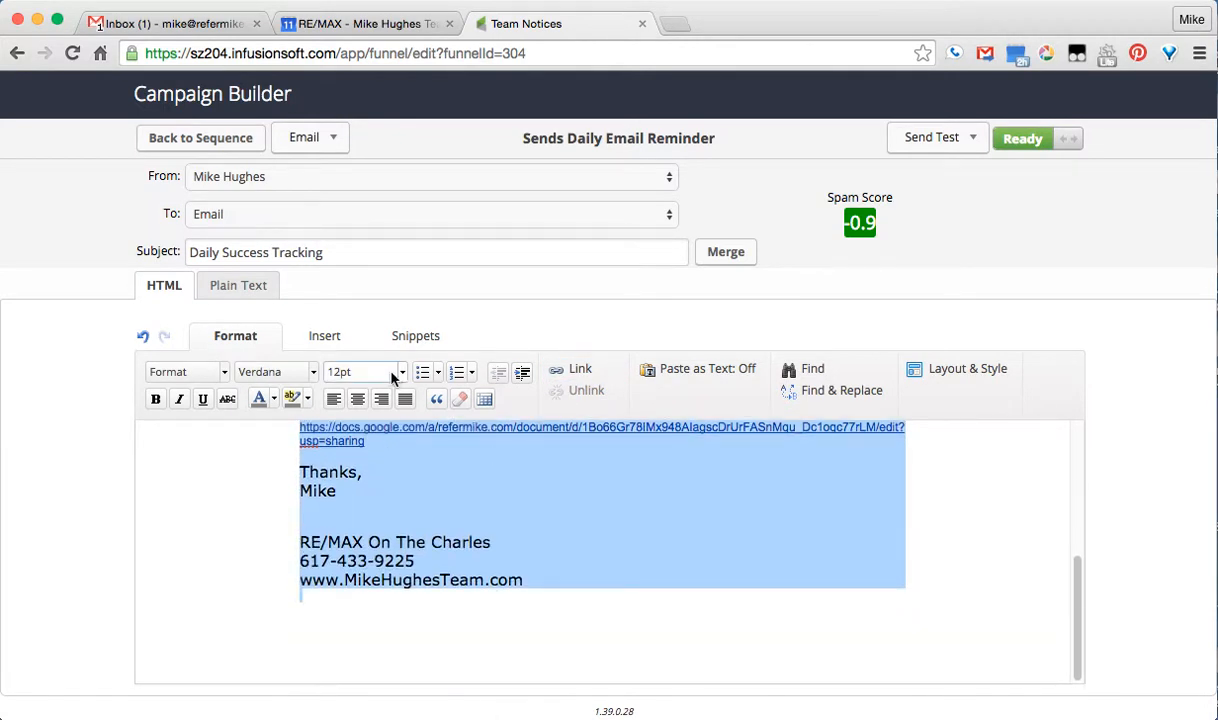
Set the selected body text to 12pt, then bump it to a larger font size
click(402, 377)
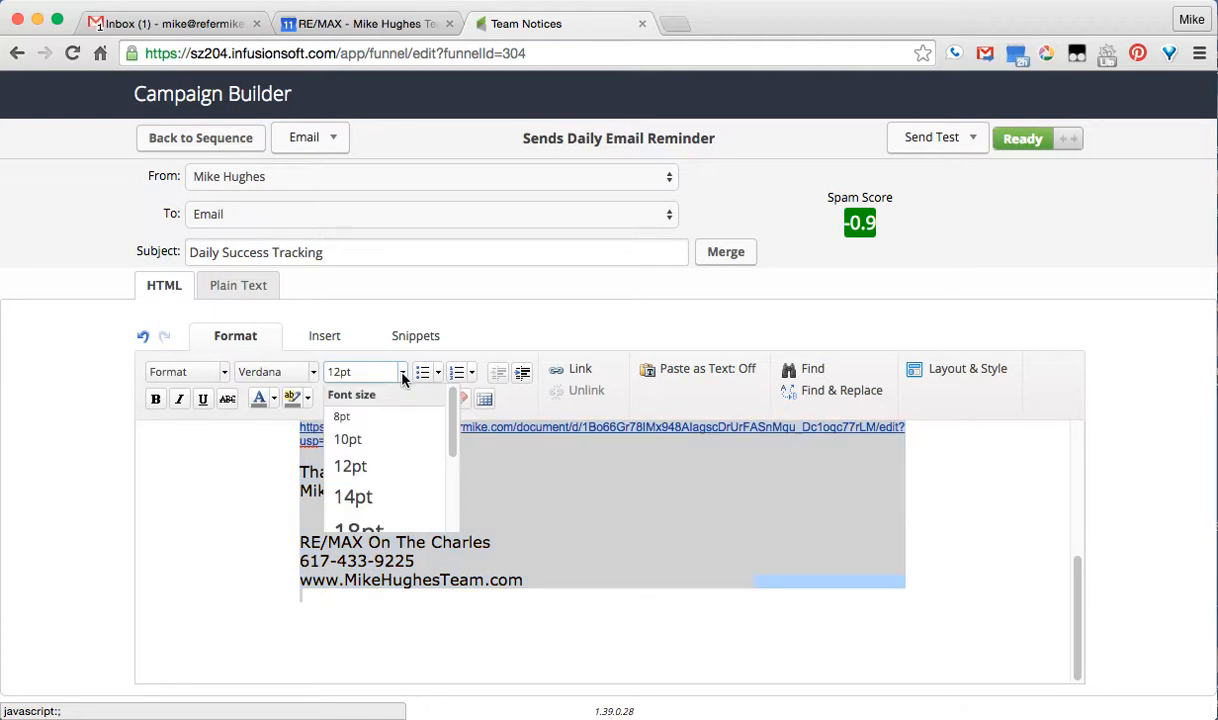
click(385, 468)
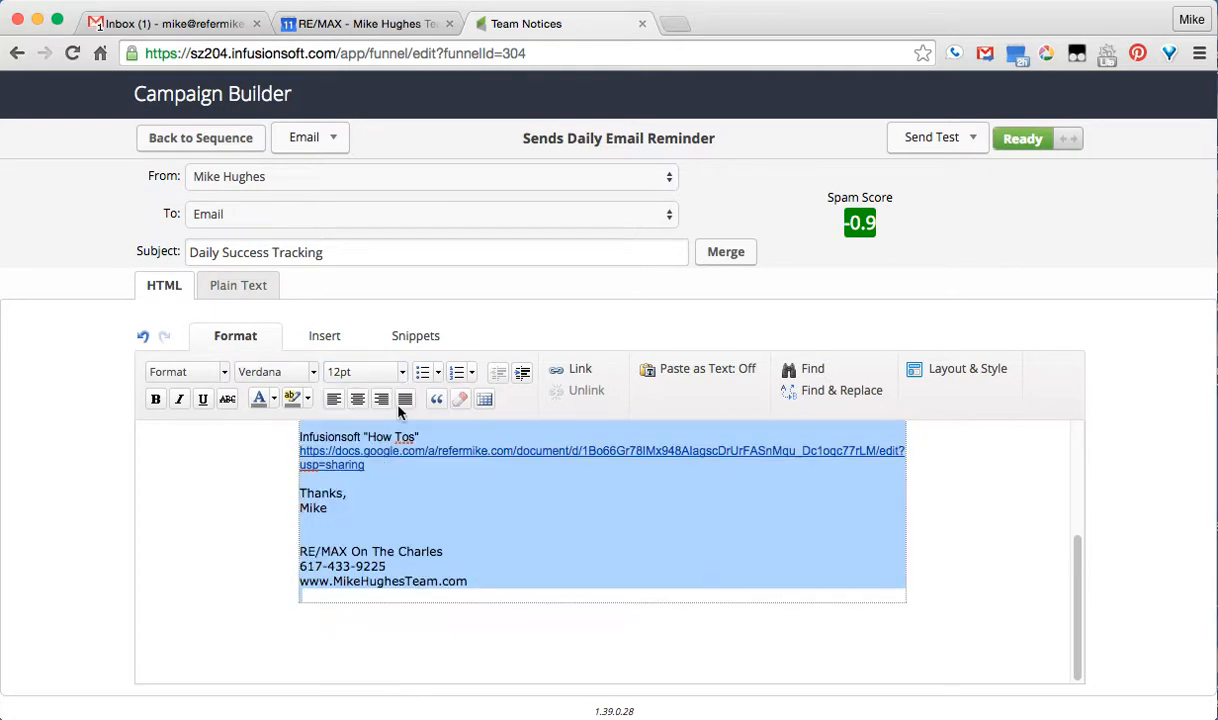
click(403, 374)
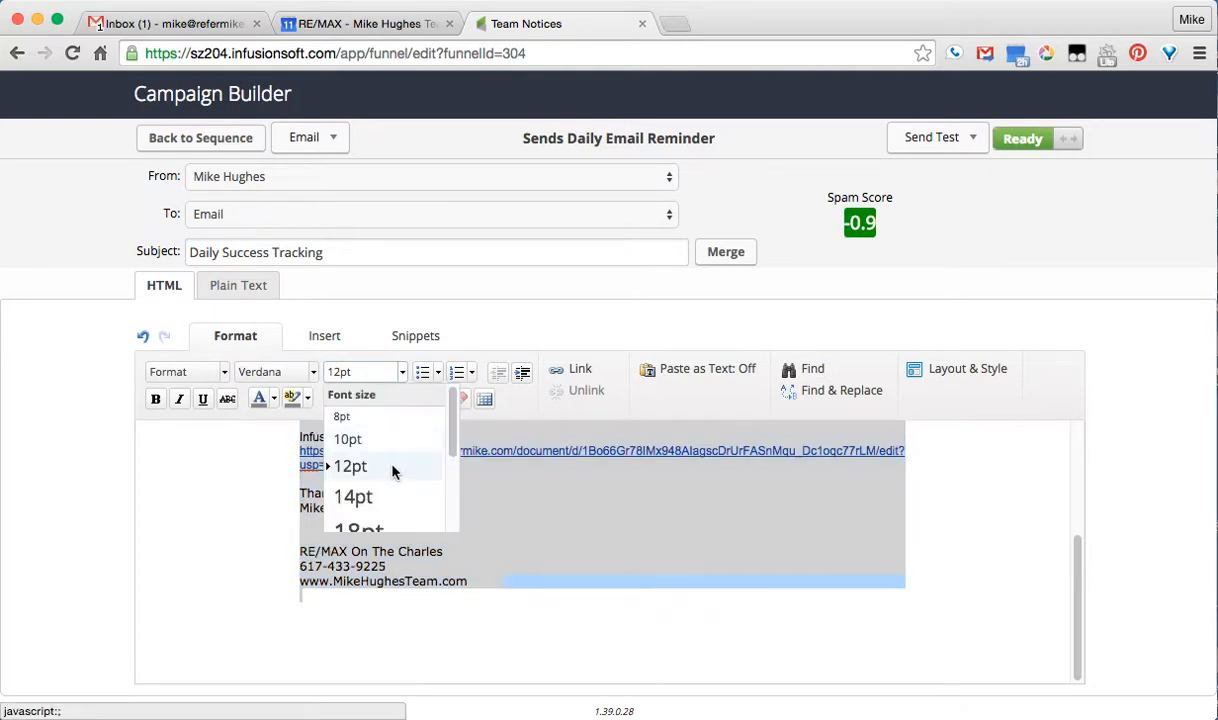
click(375, 495)
click(528, 559)
scroll(497, 525, up, 5)
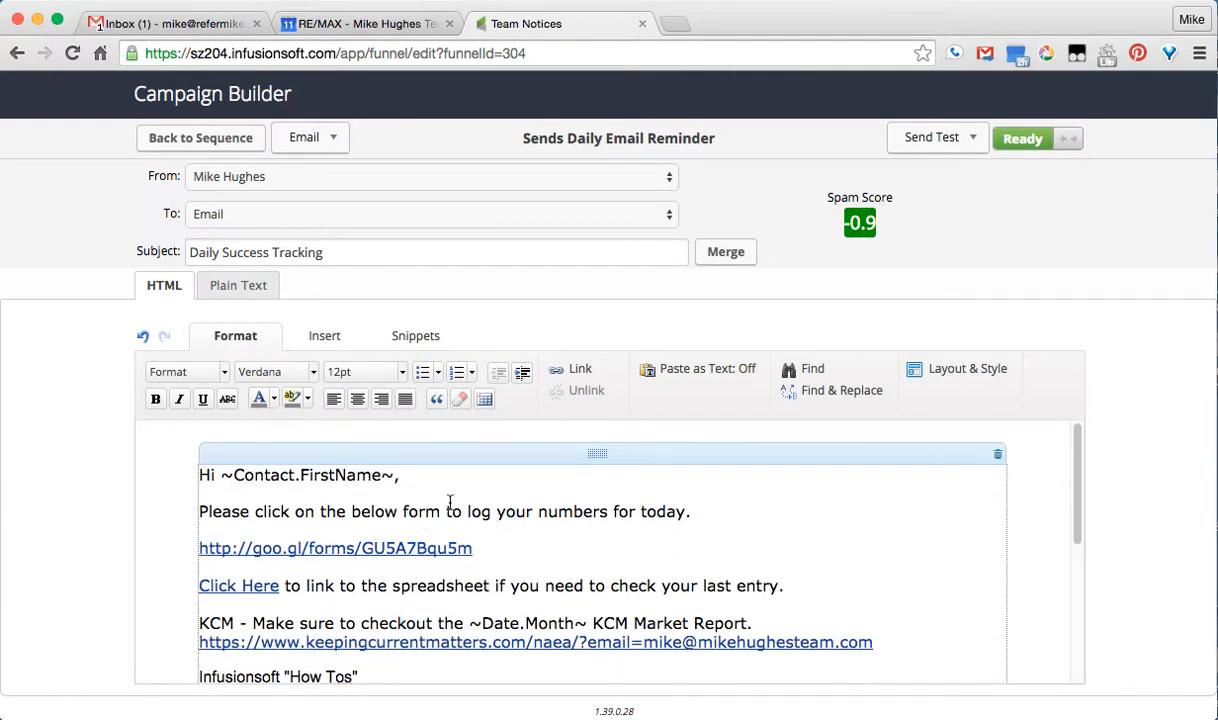
scroll(450, 502, down, 3)
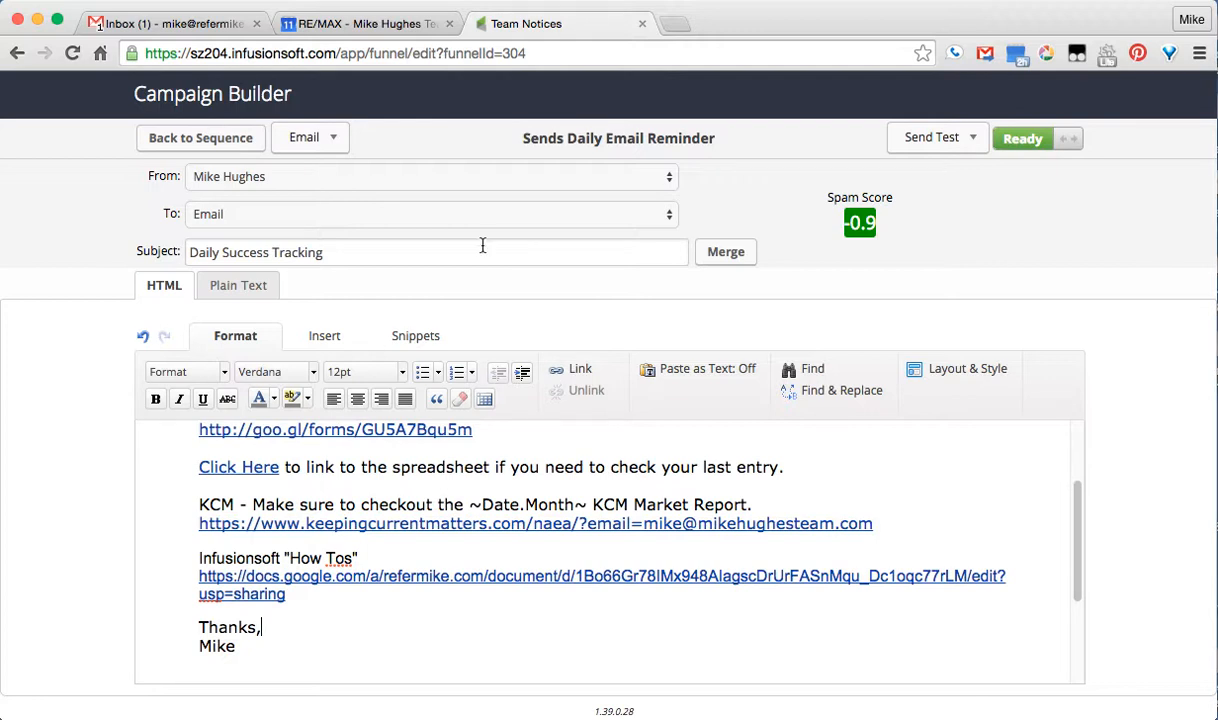
text(f)
scroll(903, 584, down, 3)
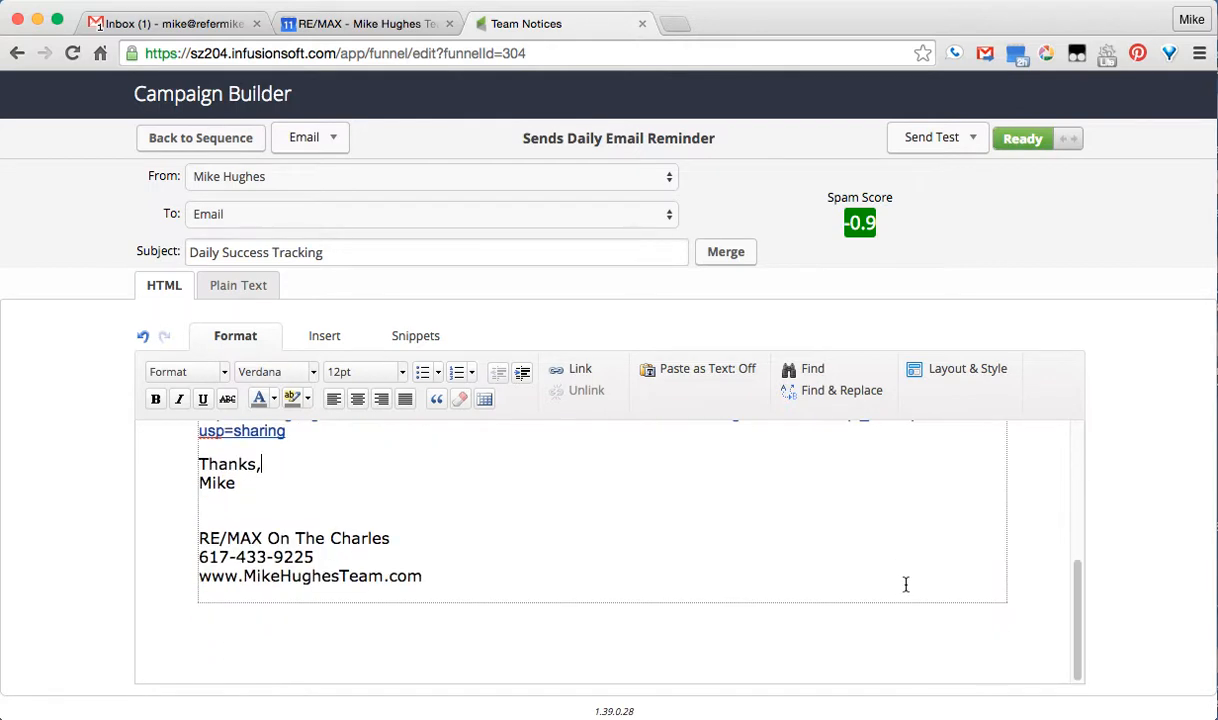
scroll(906, 579, up, 6)
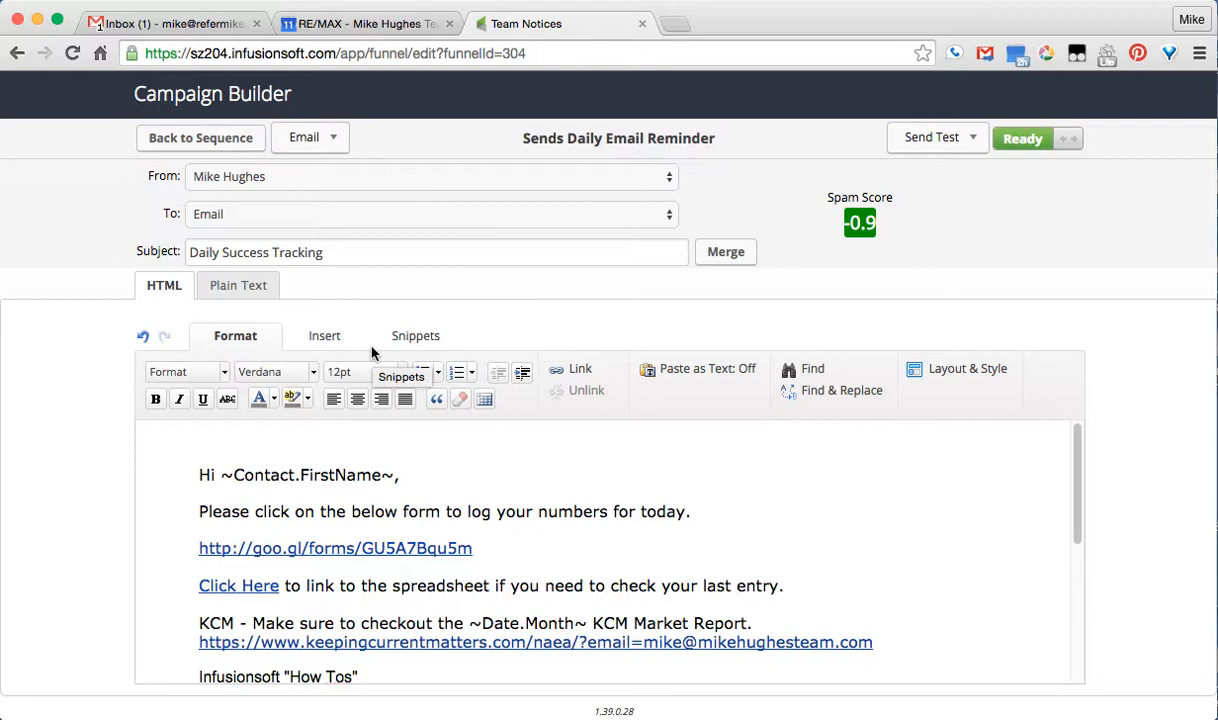
Glance at the Send Test and Email menus without choosing anything, then return to the sequence
click(920, 136)
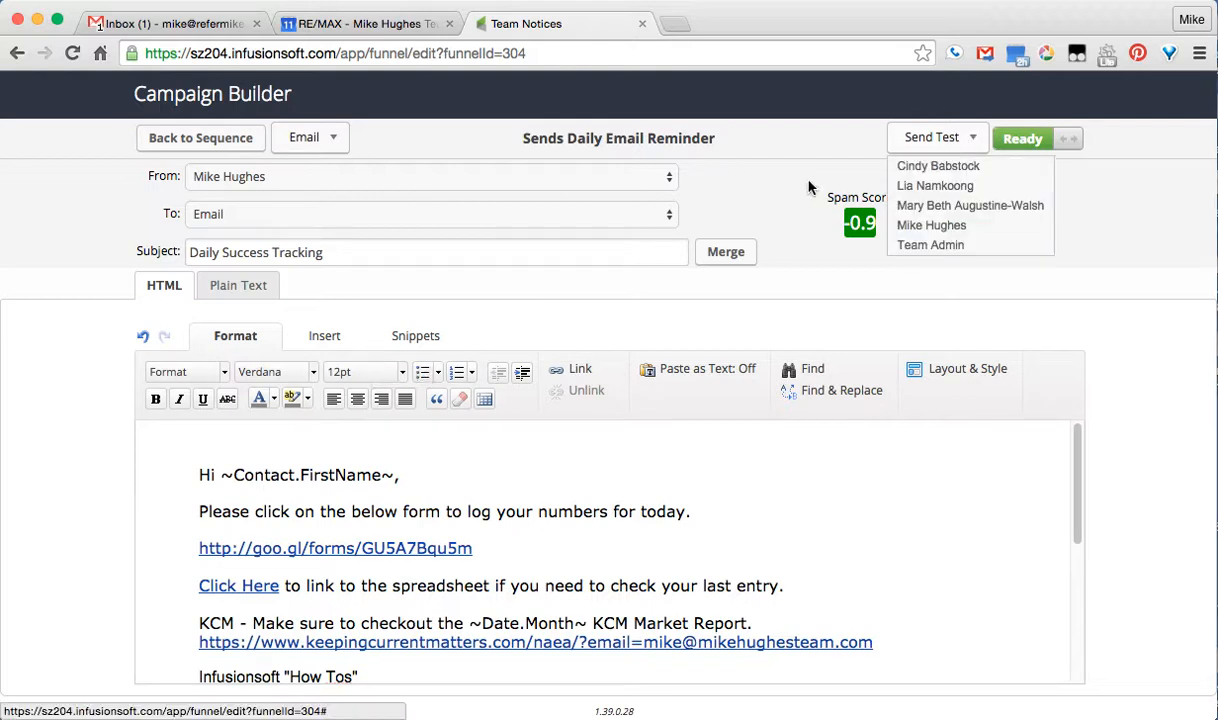
click(1074, 181)
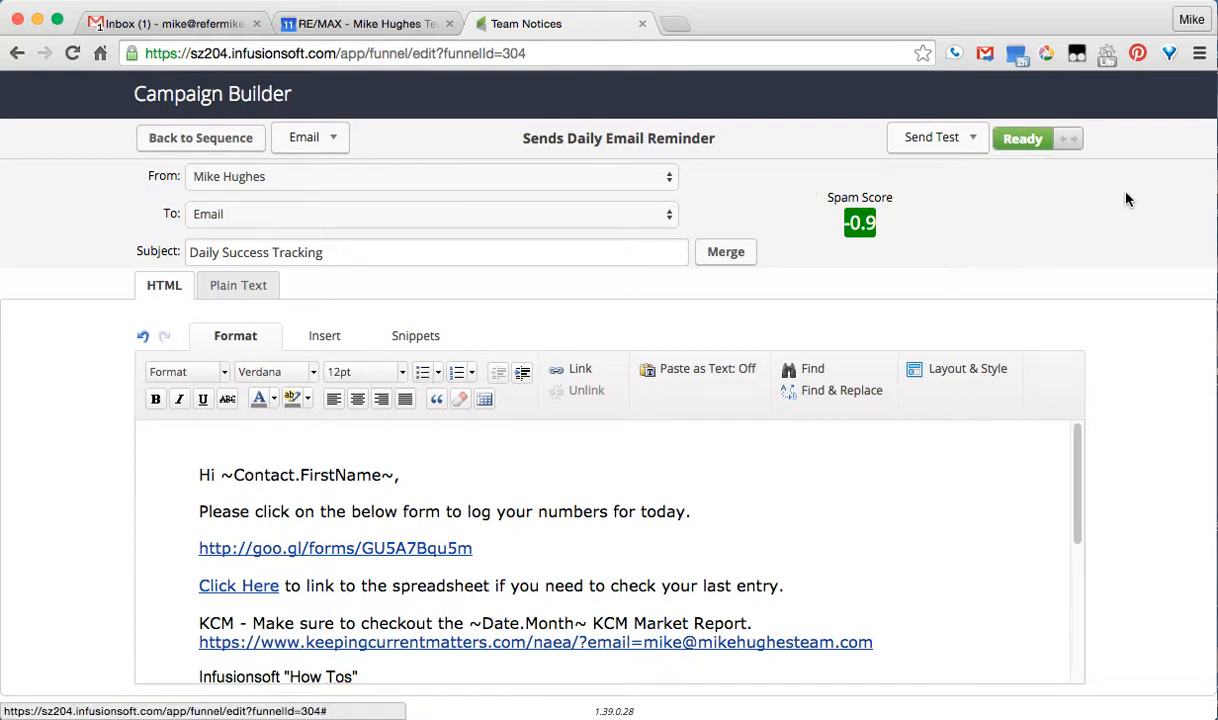
click(326, 146)
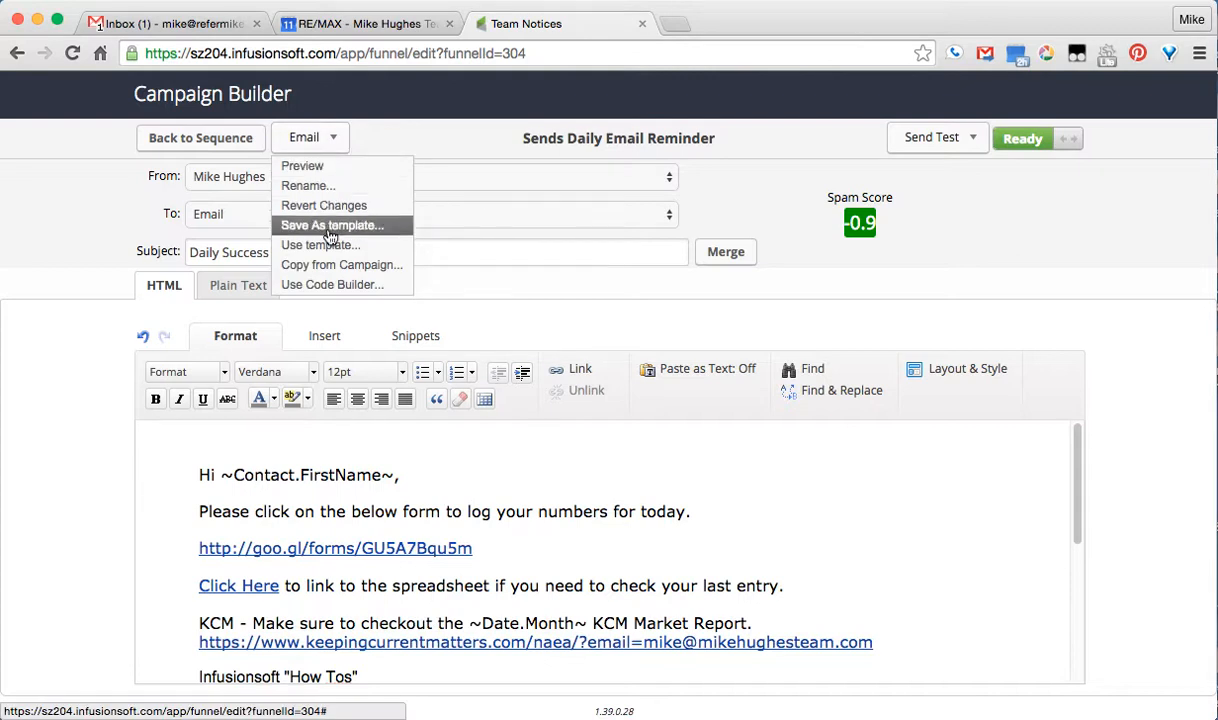
click(85, 165)
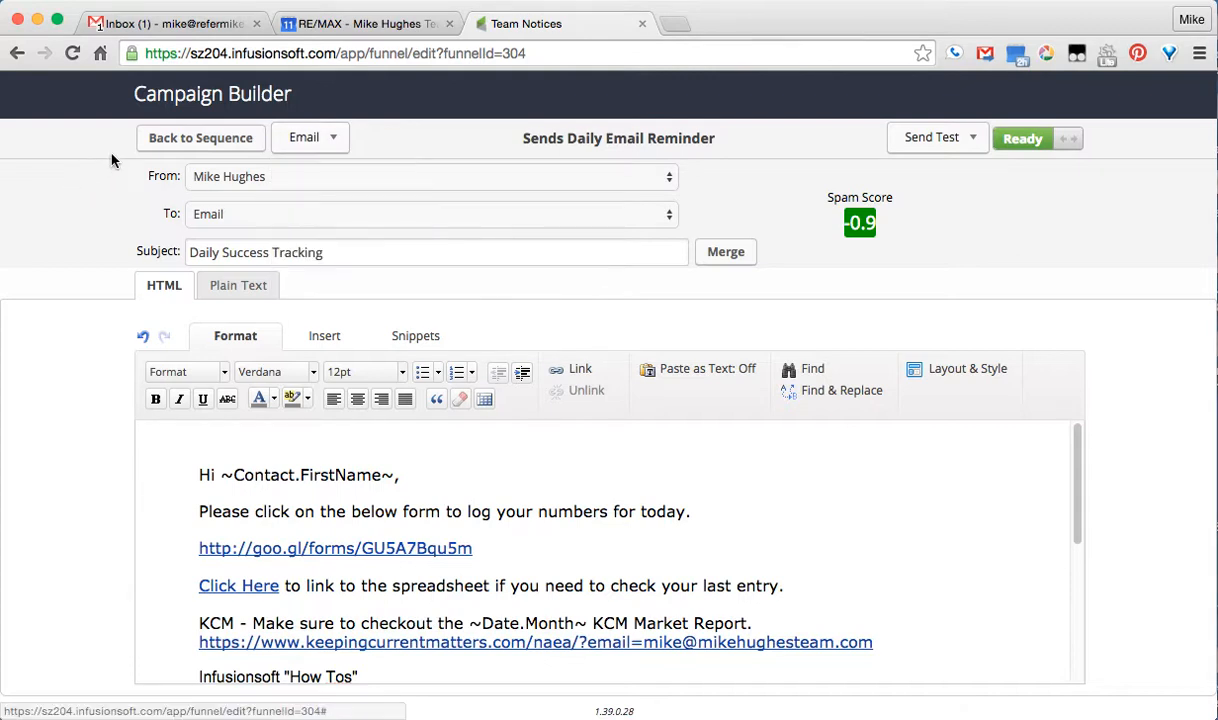
click(174, 152)
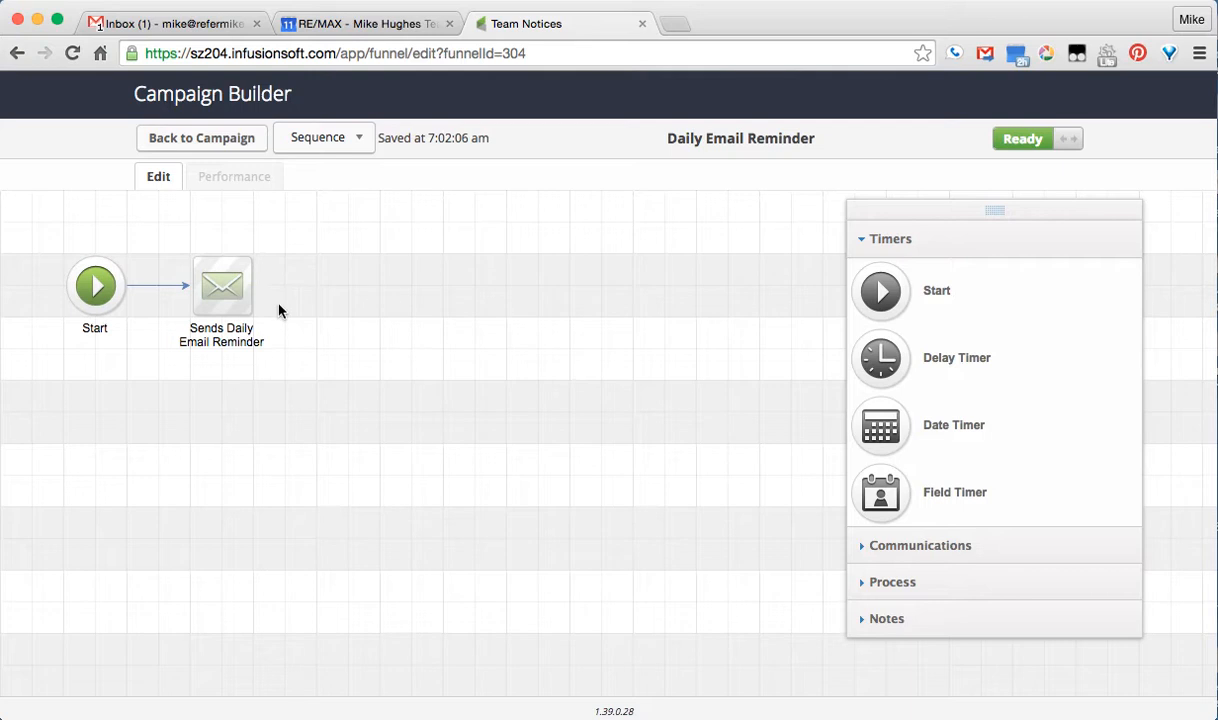
Go back to the Team Notices campaign canvas and nudge the components panel right
click(225, 147)
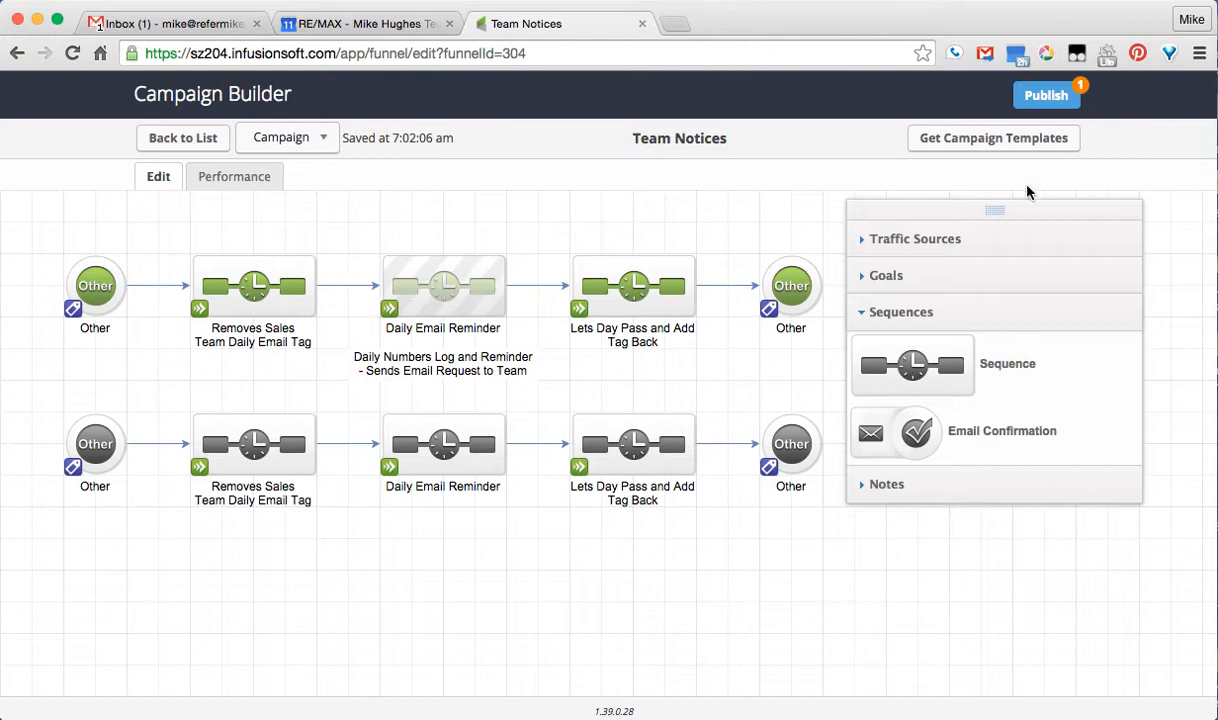
drag(1046, 218, 1091, 223)
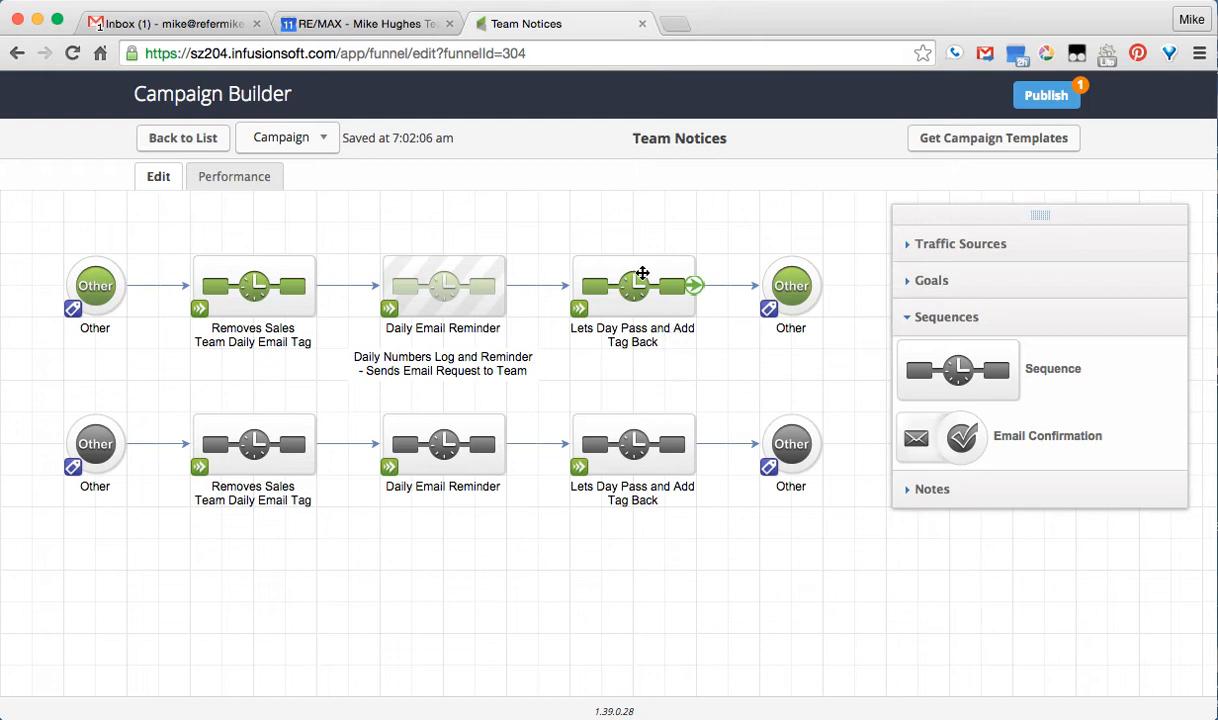
double_click(642, 272)
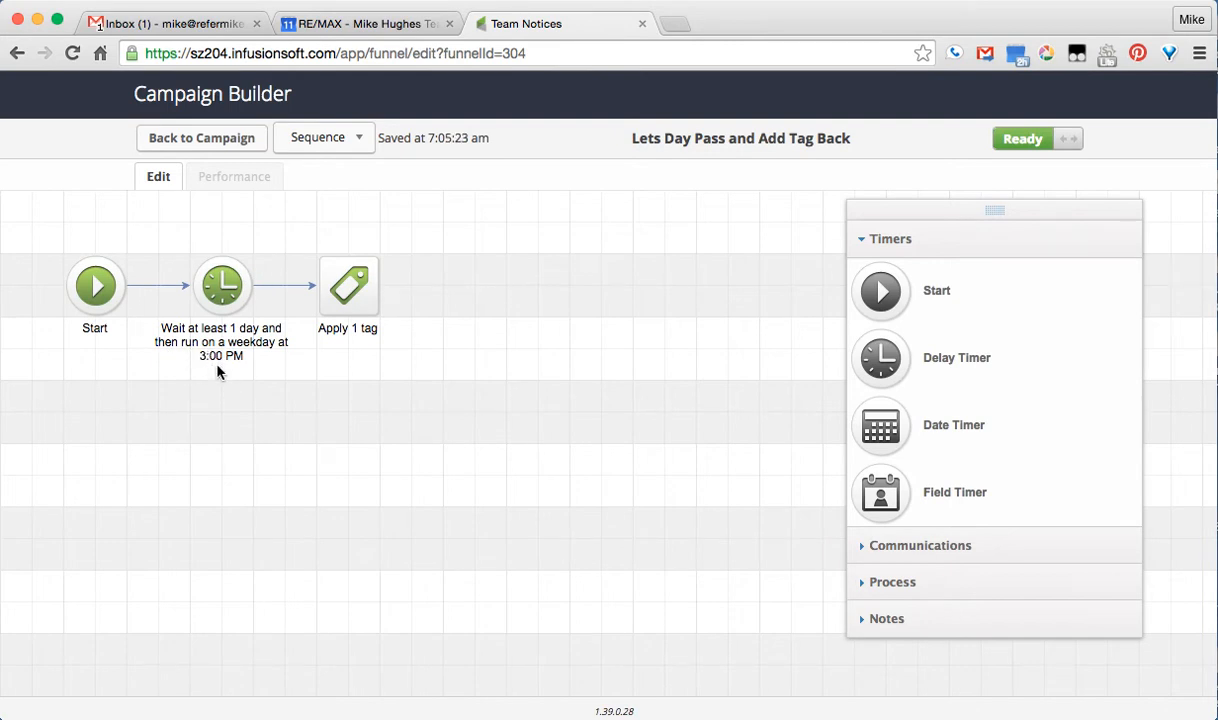
double_click(354, 288)
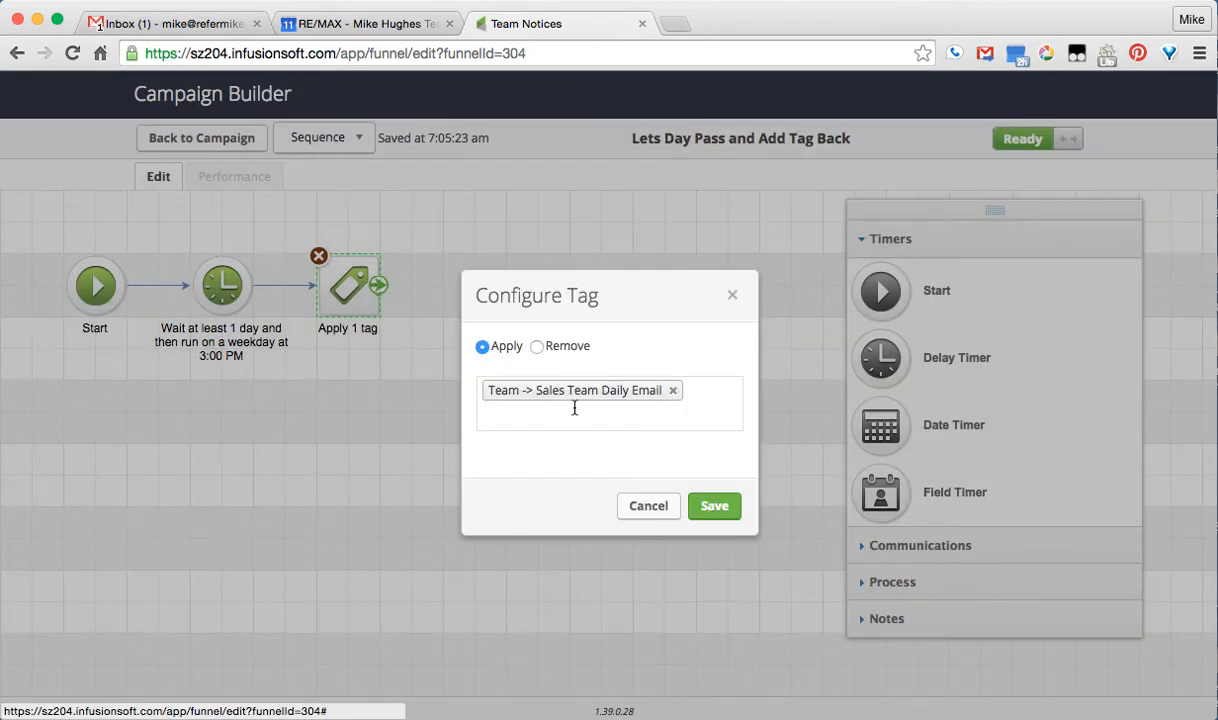
click(649, 507)
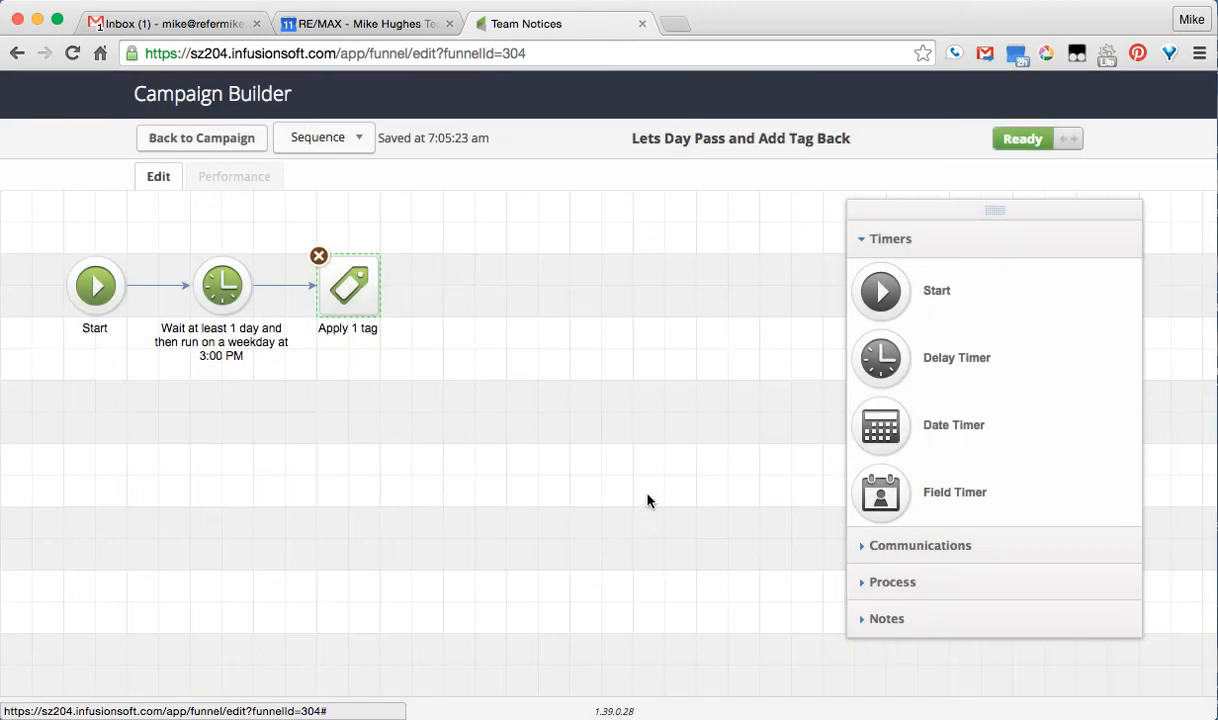
click(181, 141)
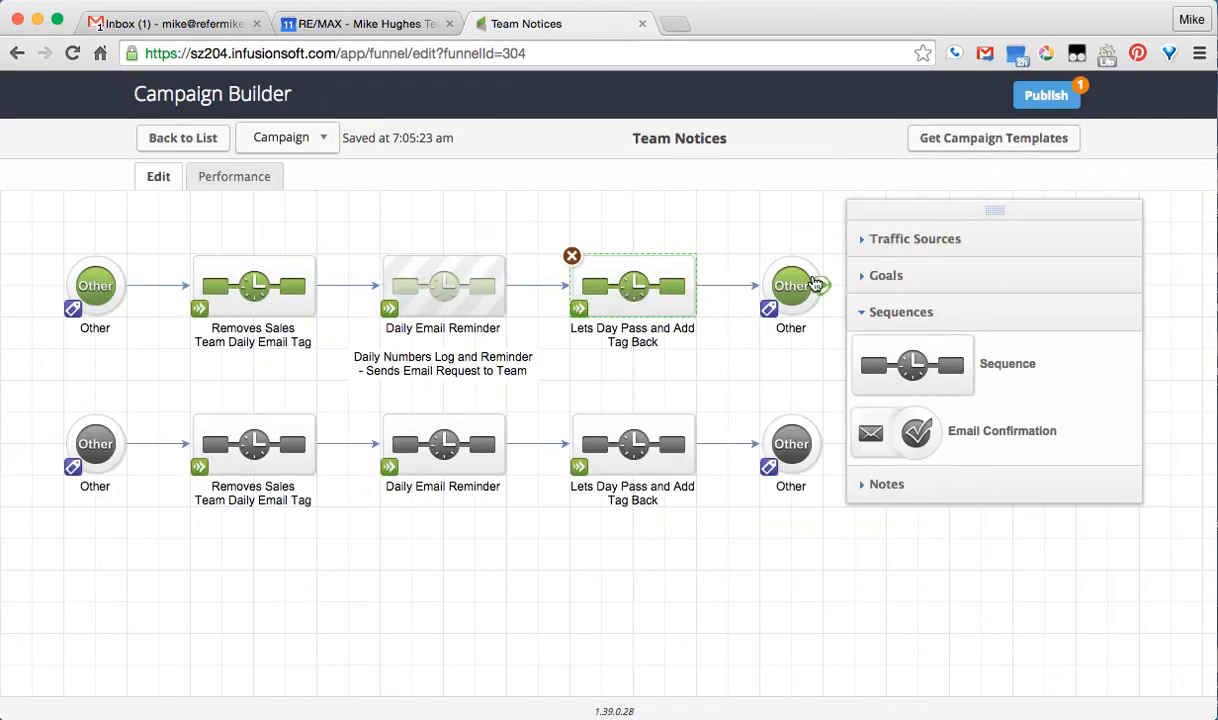
Check the end goal's tag, then publish the pending Daily Email Reminder change
double_click(800, 283)
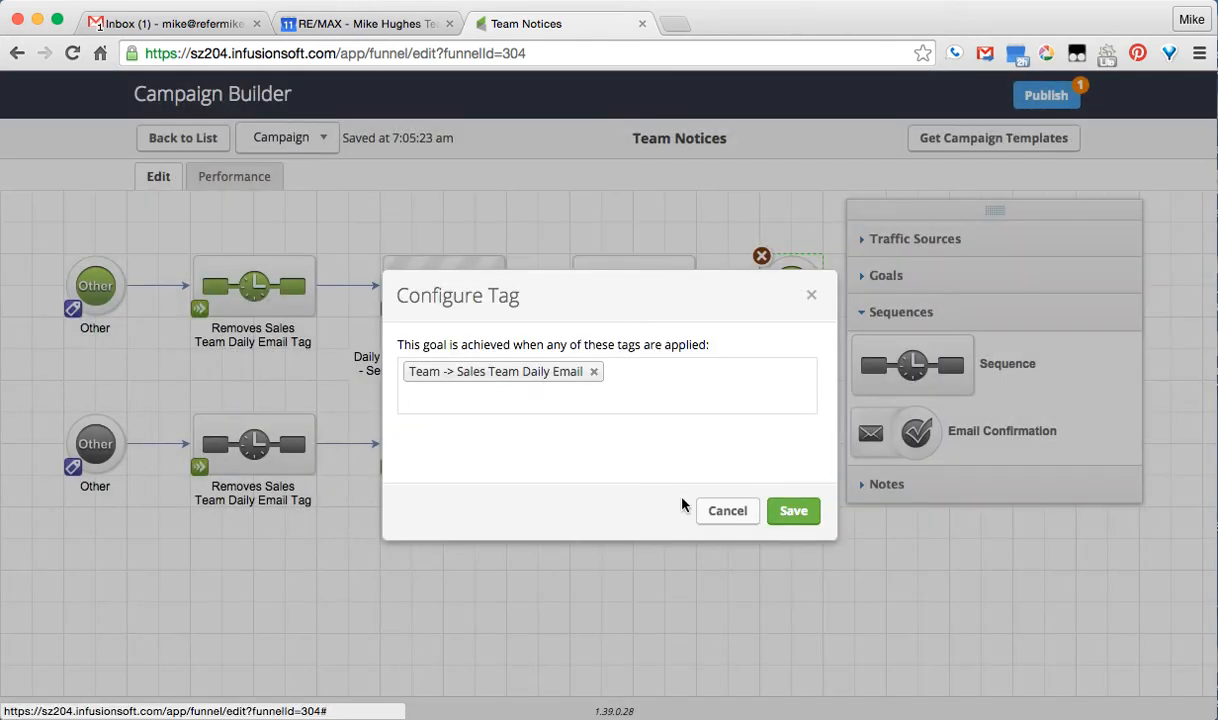
click(726, 512)
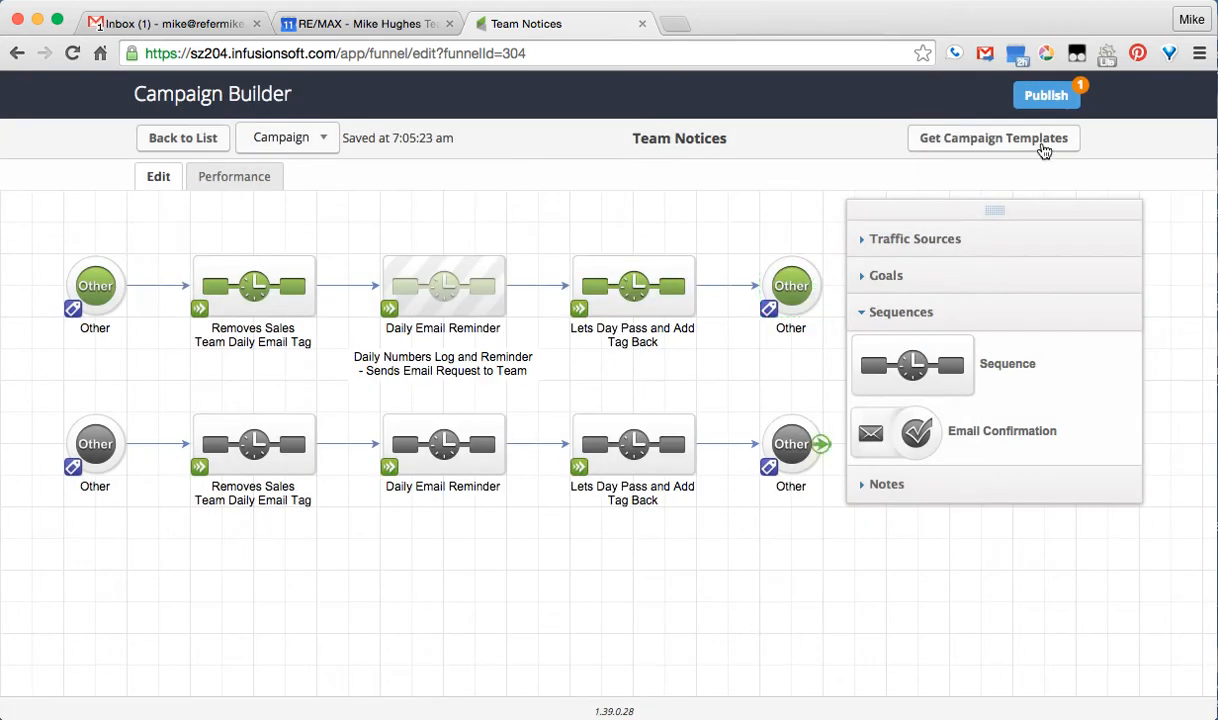
click(1040, 96)
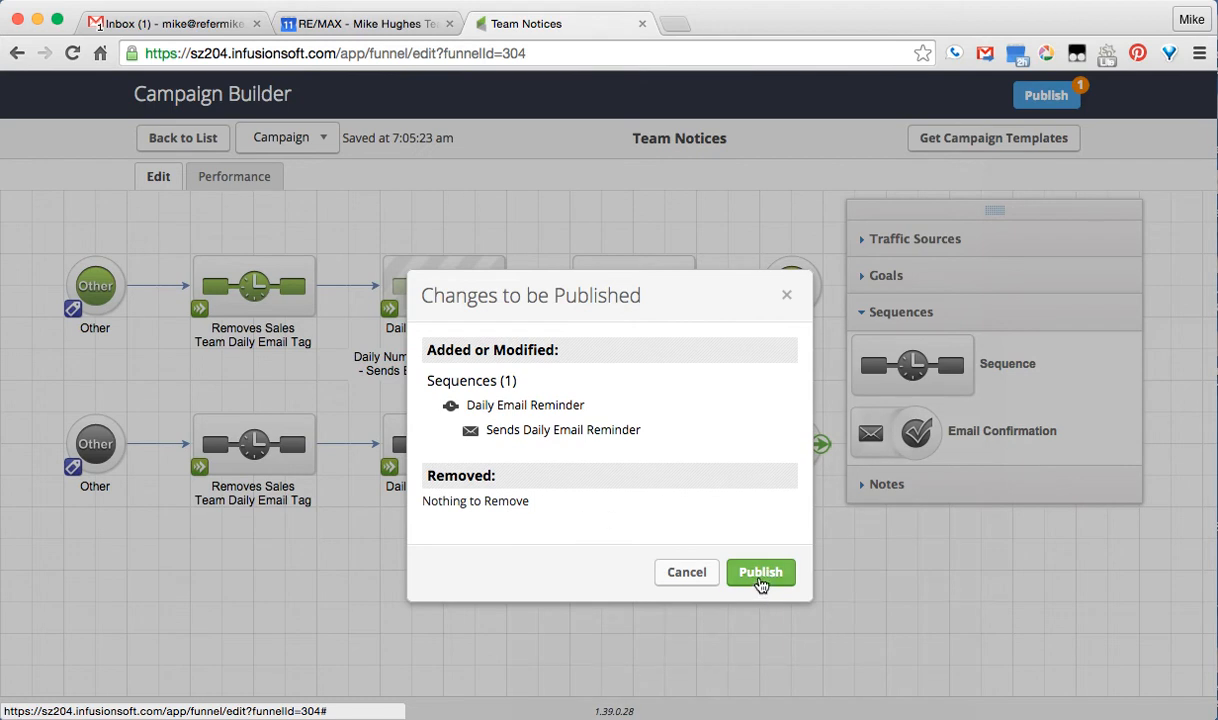
click(760, 574)
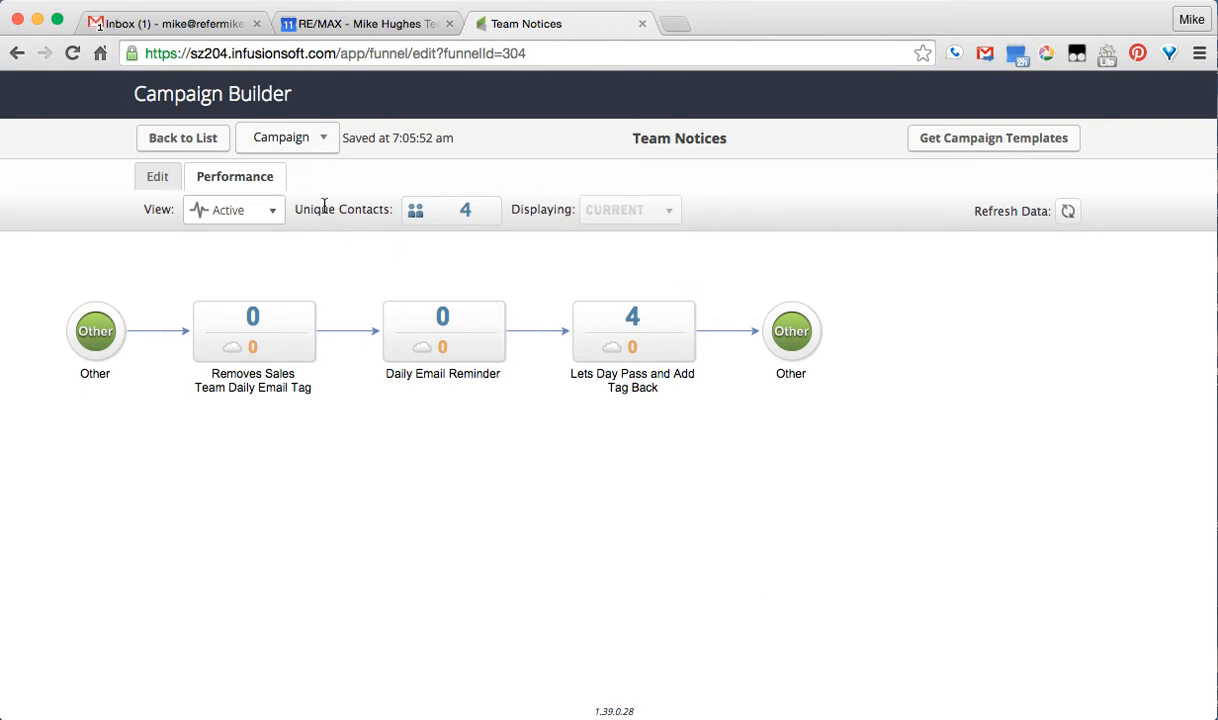
Show Team Notices' historical 30-day contact counts (65, 65, 60), then return to the Campaigns list
mouse_move(682, 330)
click(268, 208)
click(250, 278)
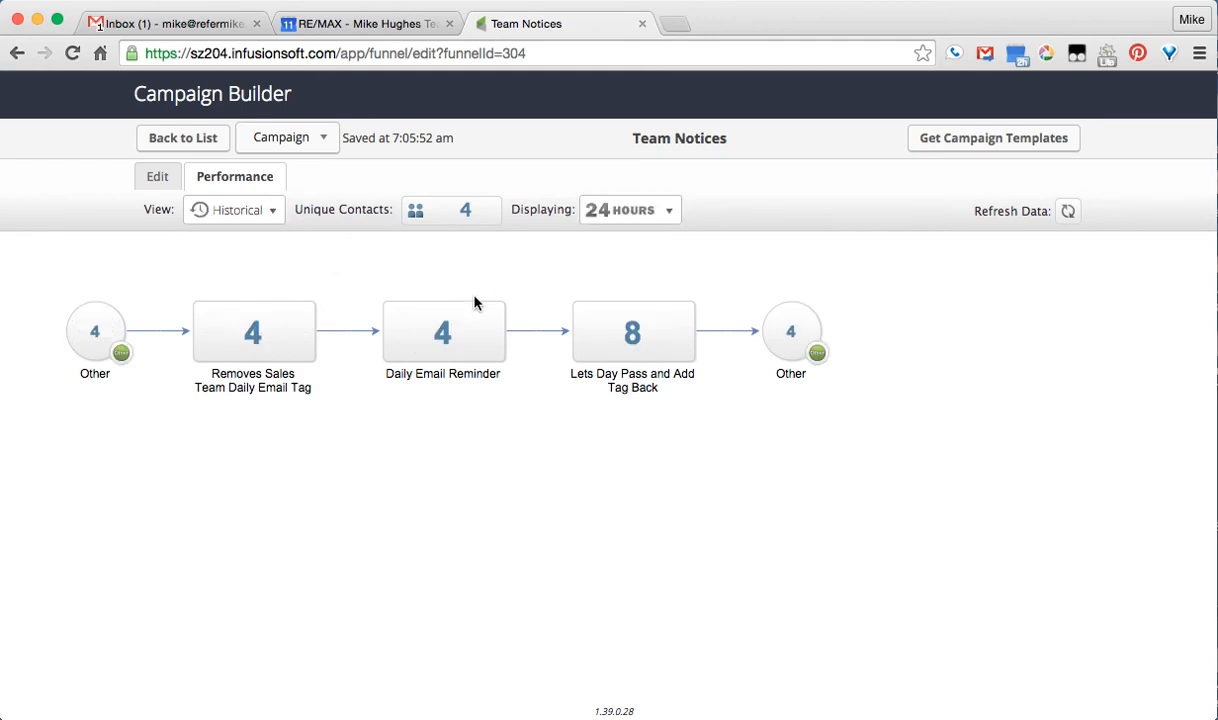
click(621, 209)
click(641, 269)
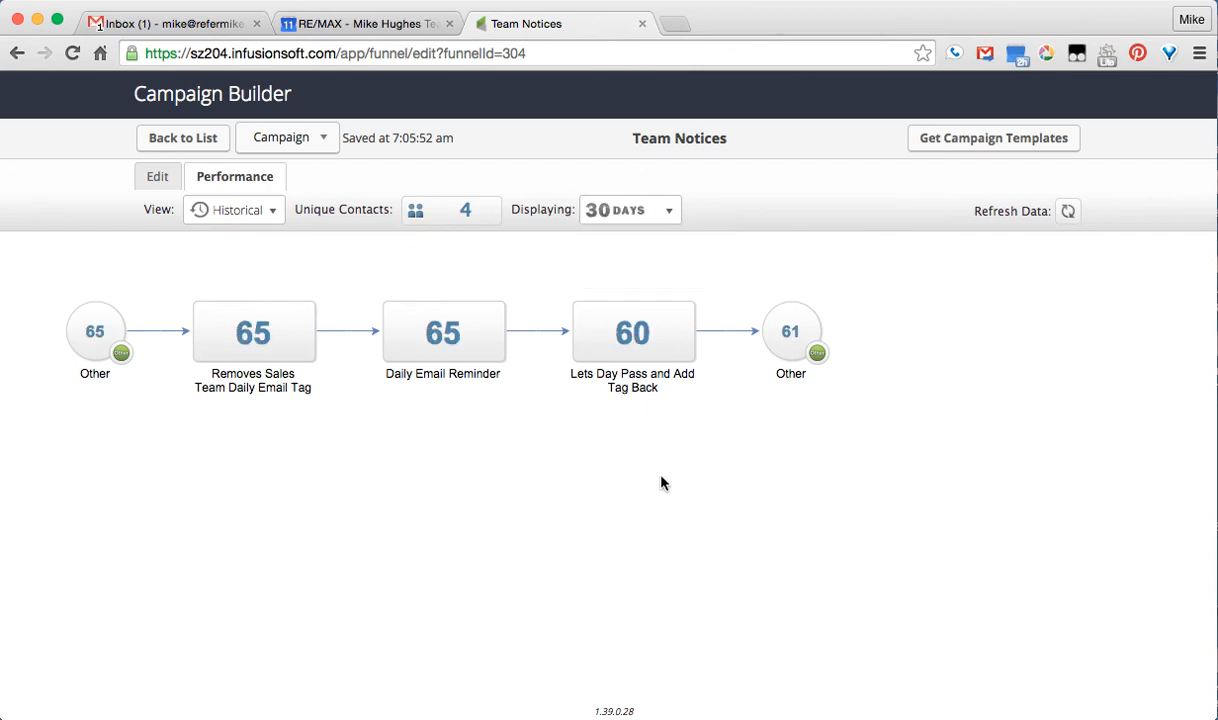
click(170, 145)
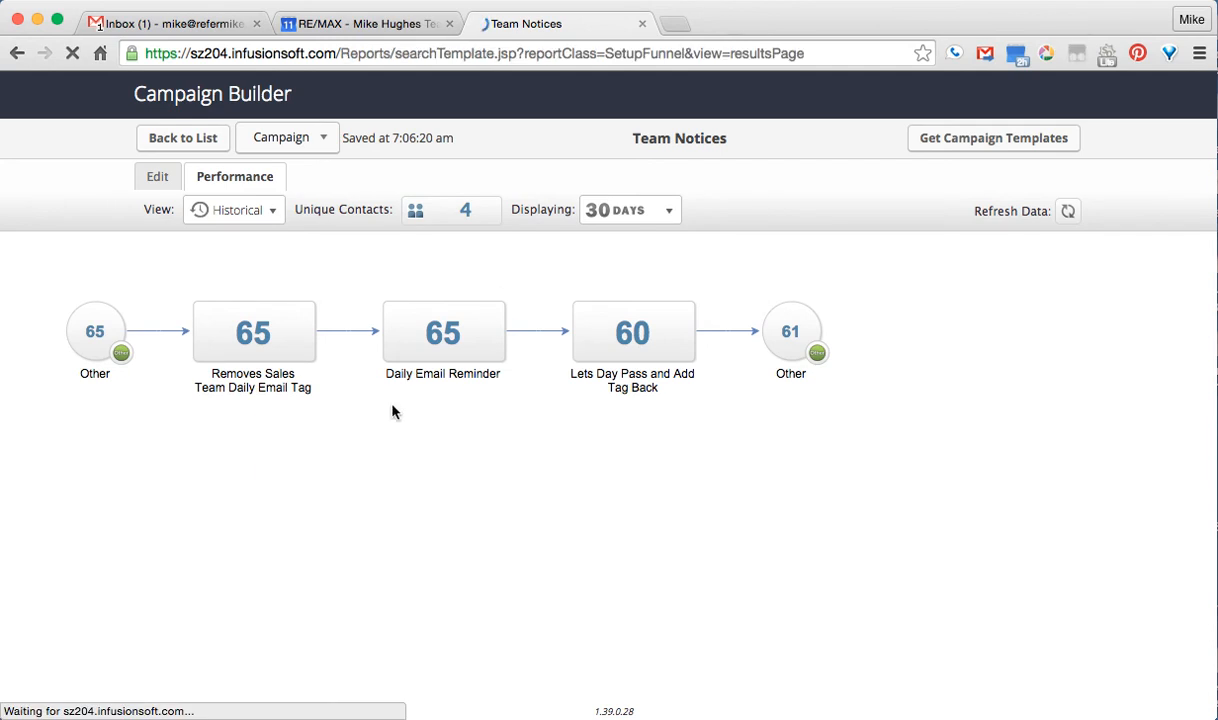